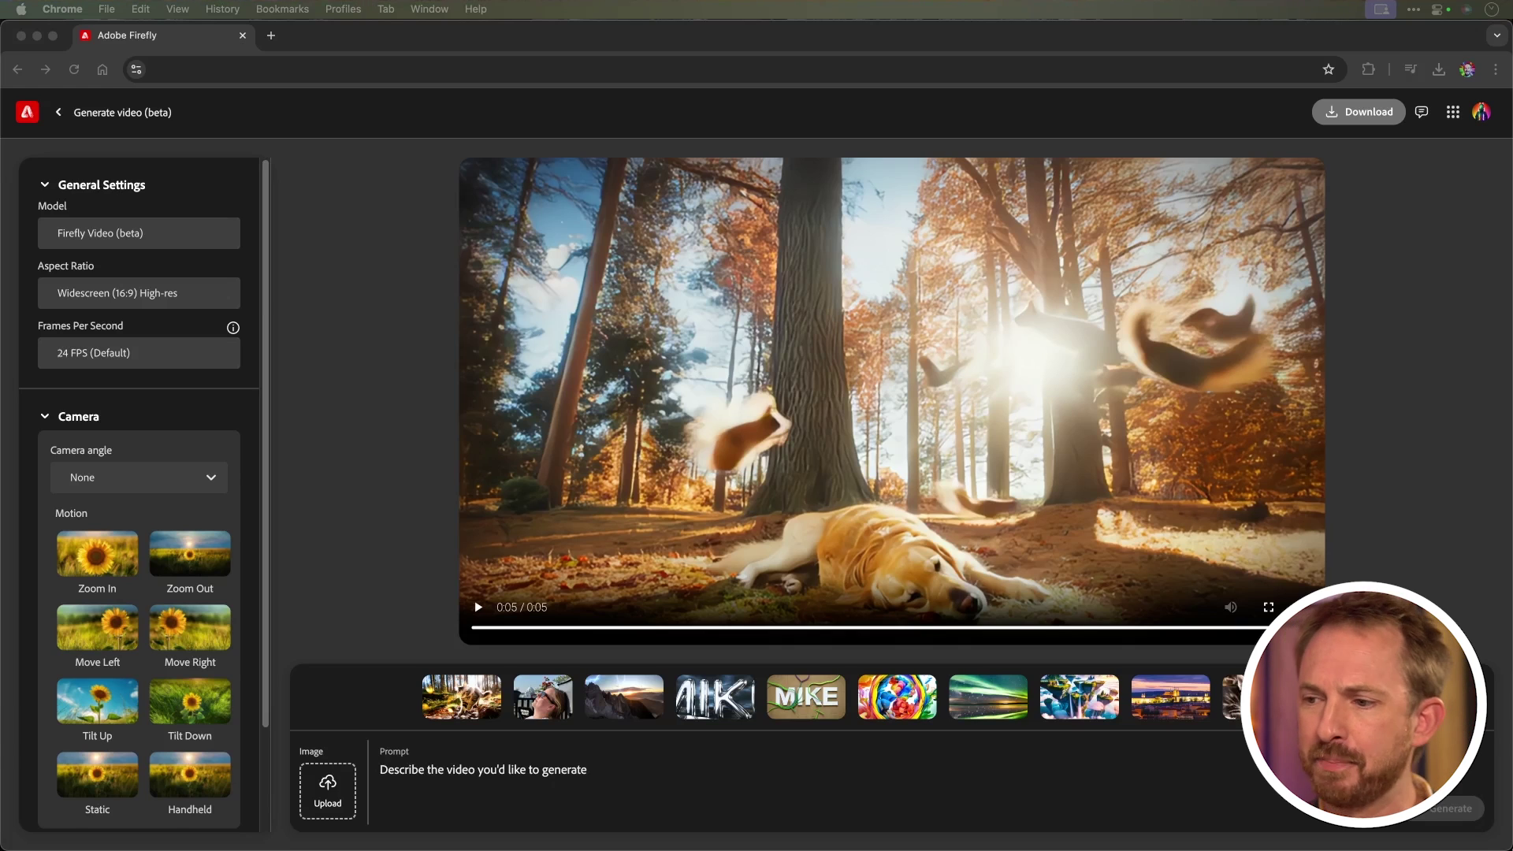
# Paste the prompt of a cat chasing a red laser dot and generate the video.
pyautogui.click(607, 784)
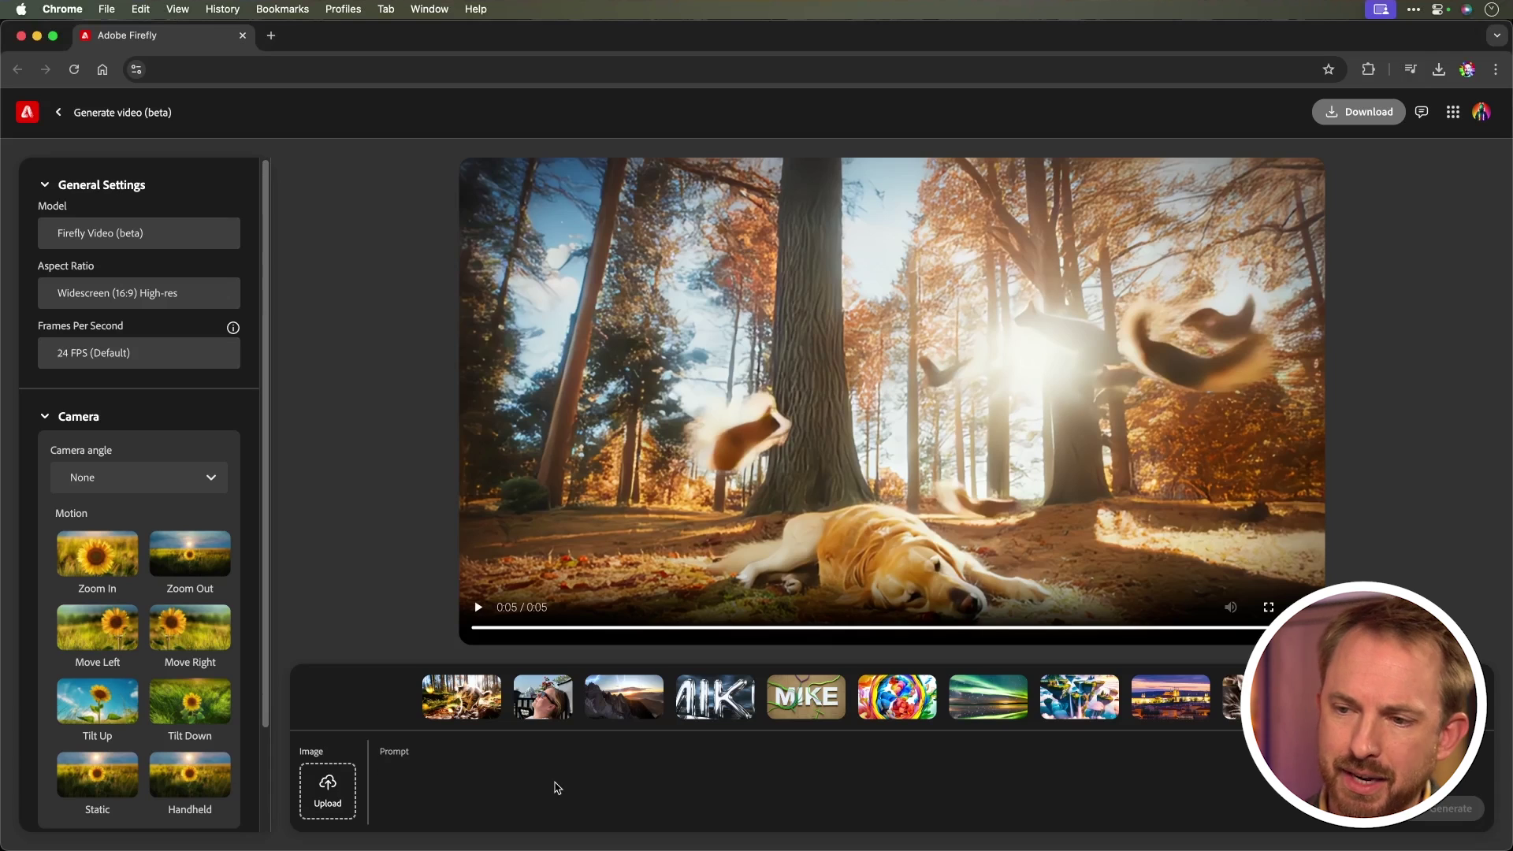
pyautogui.write('A cat chasing a red laser dot around a living room.')
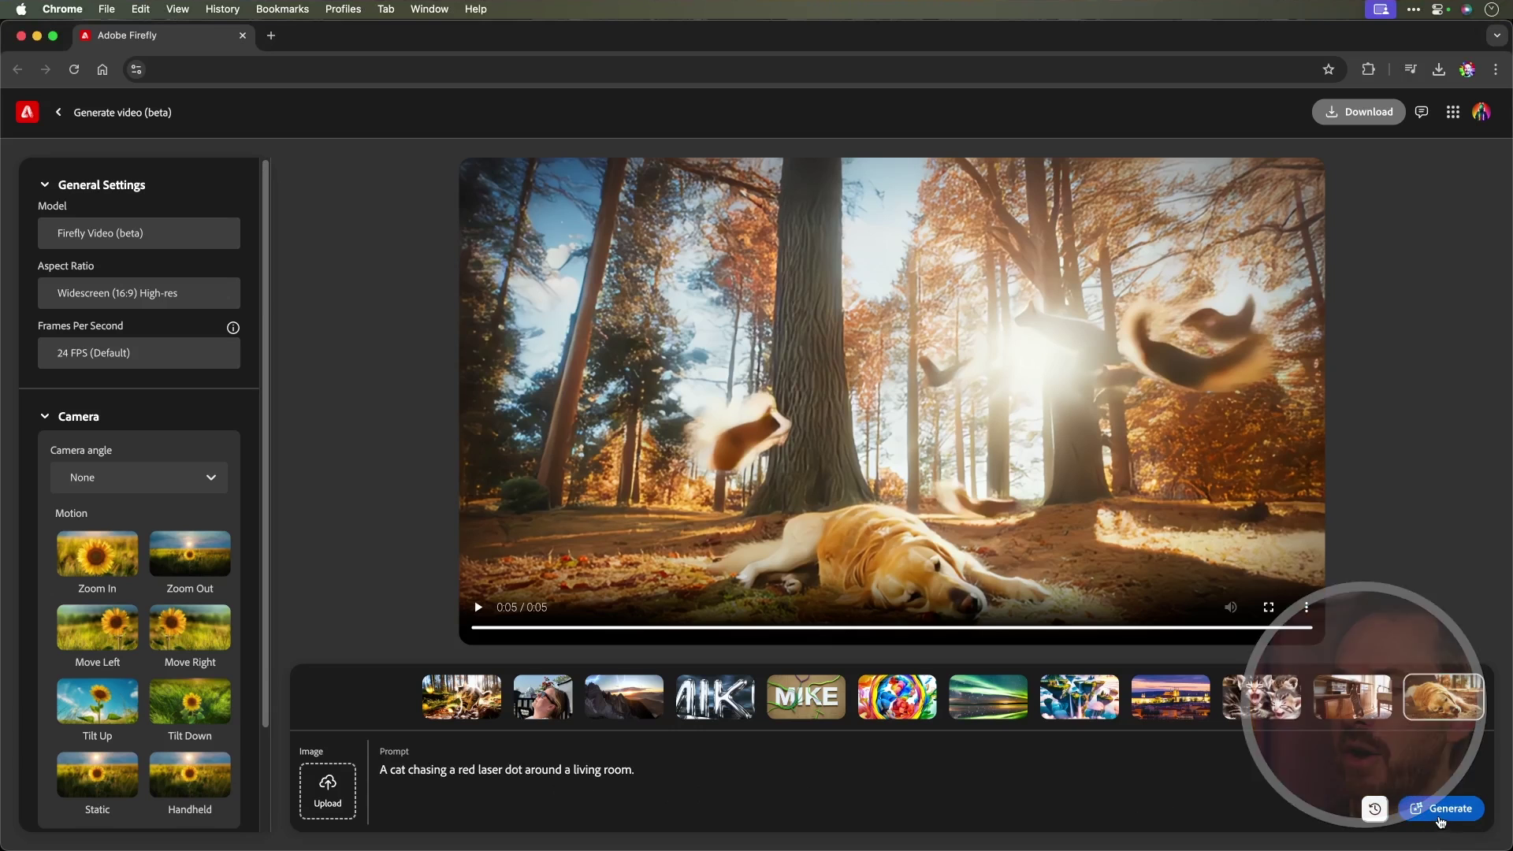
pyautogui.click(1440, 818)
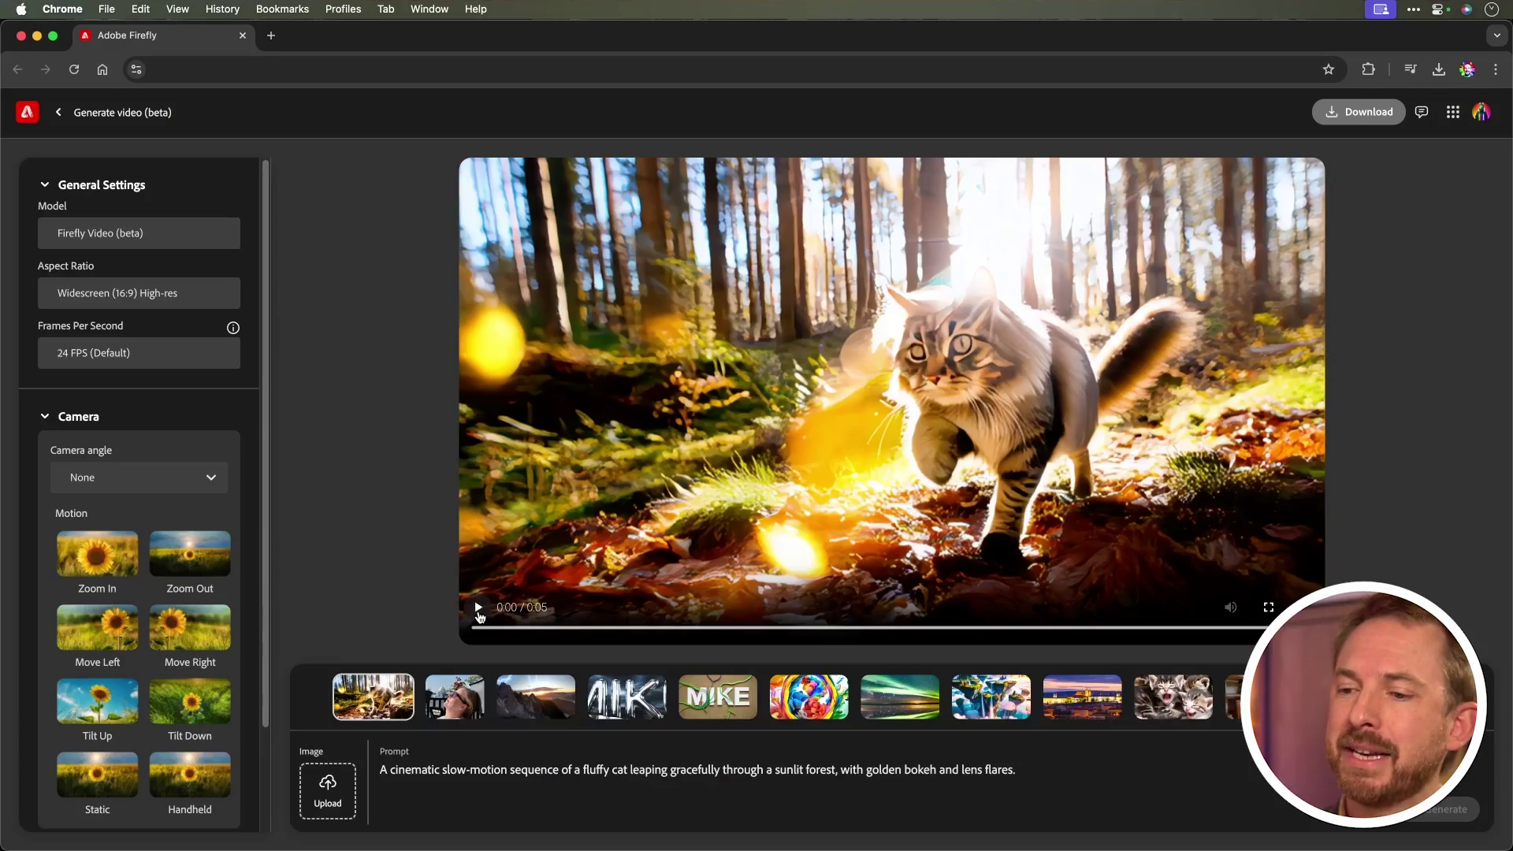
# Play the forest cat and sunbathing woman clips, then load the lightning mountain drone clip.
pyautogui.click(478, 608)
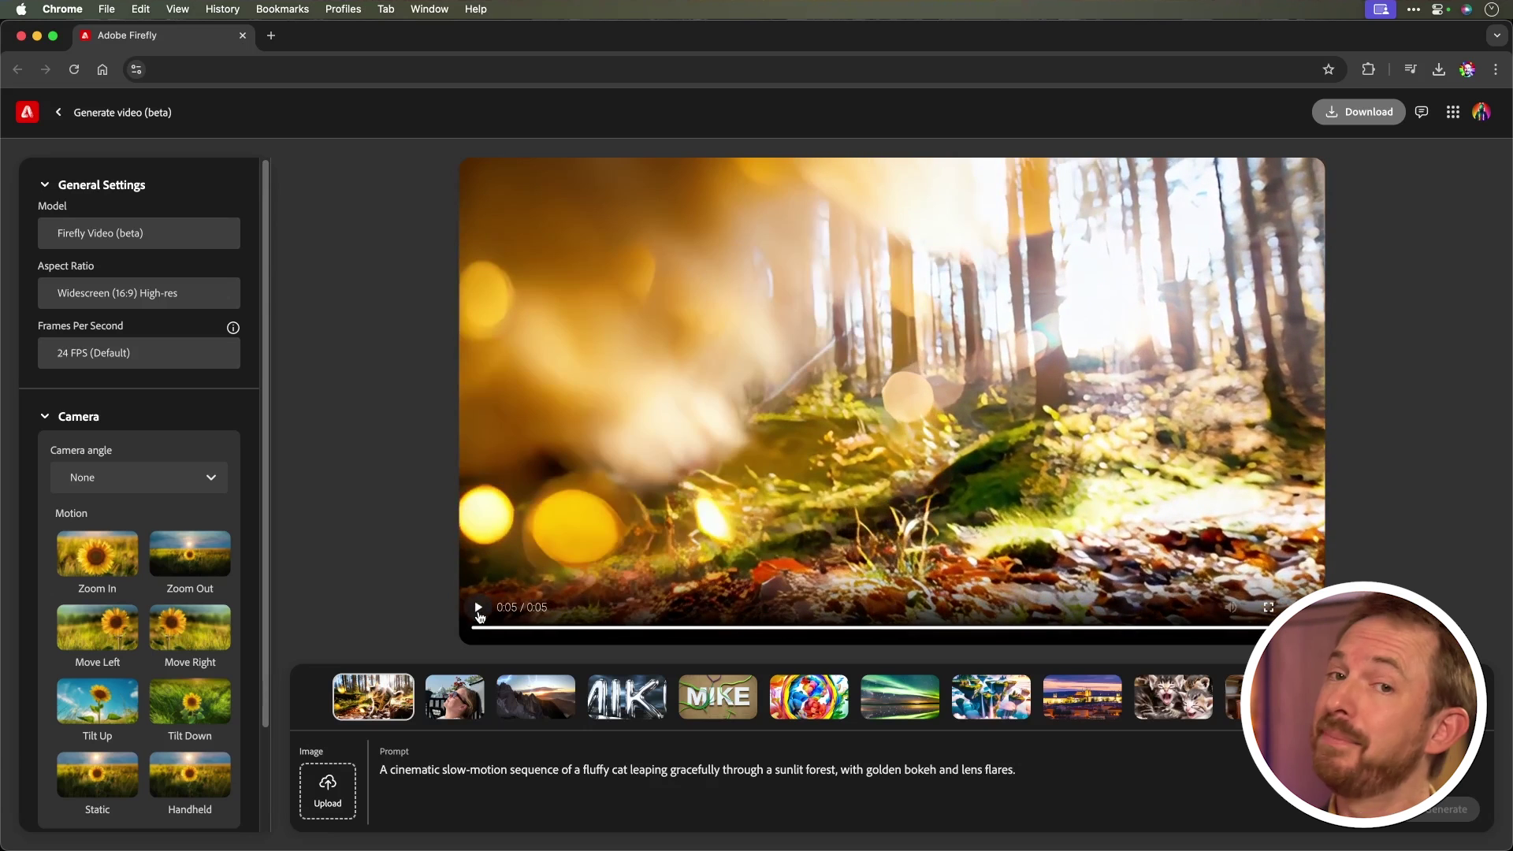
pyautogui.click(470, 690)
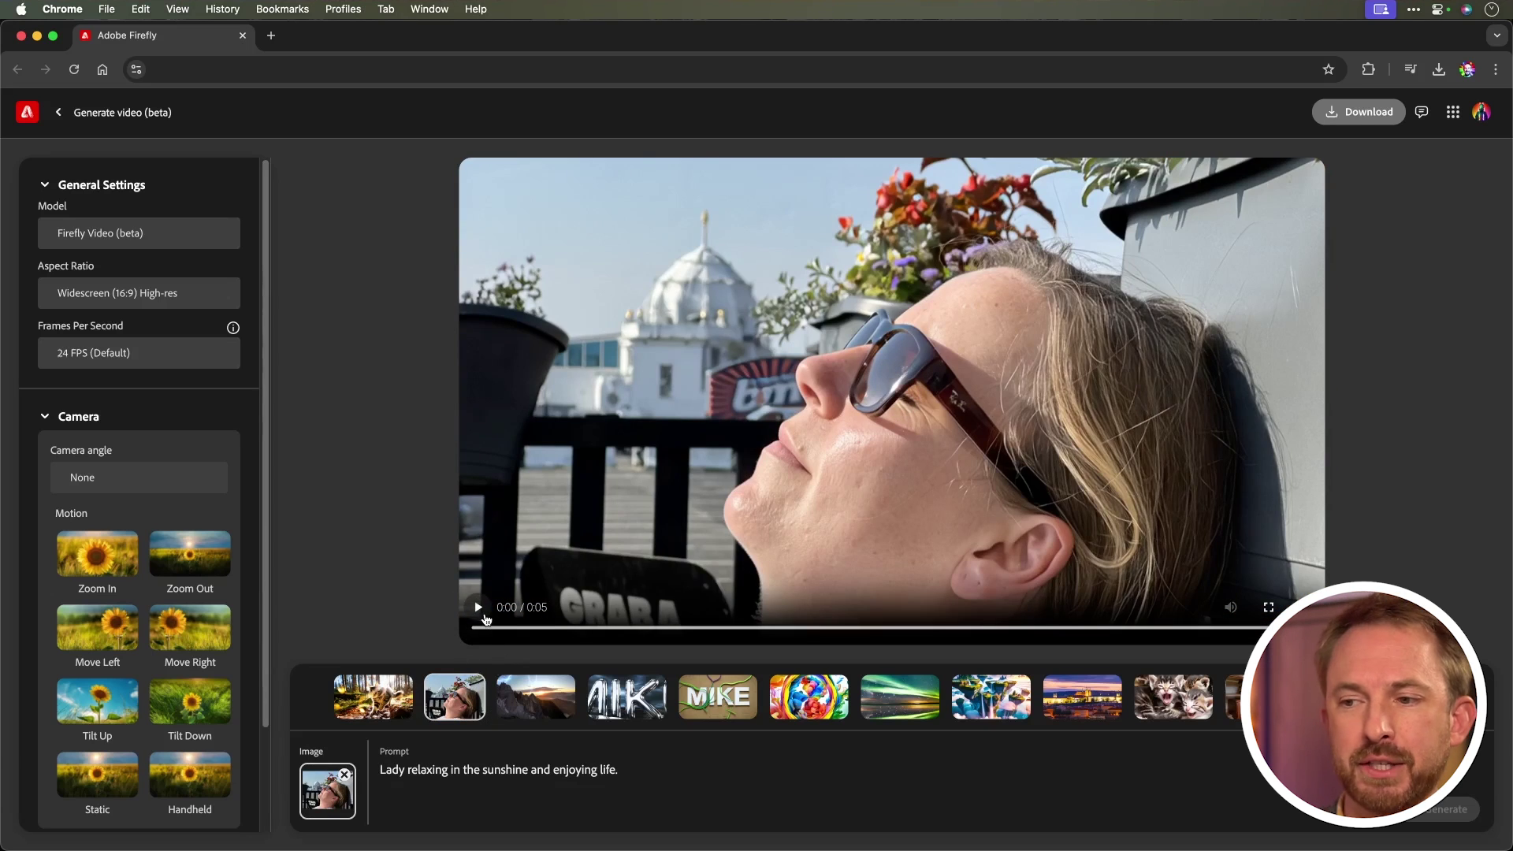
pyautogui.click(481, 611)
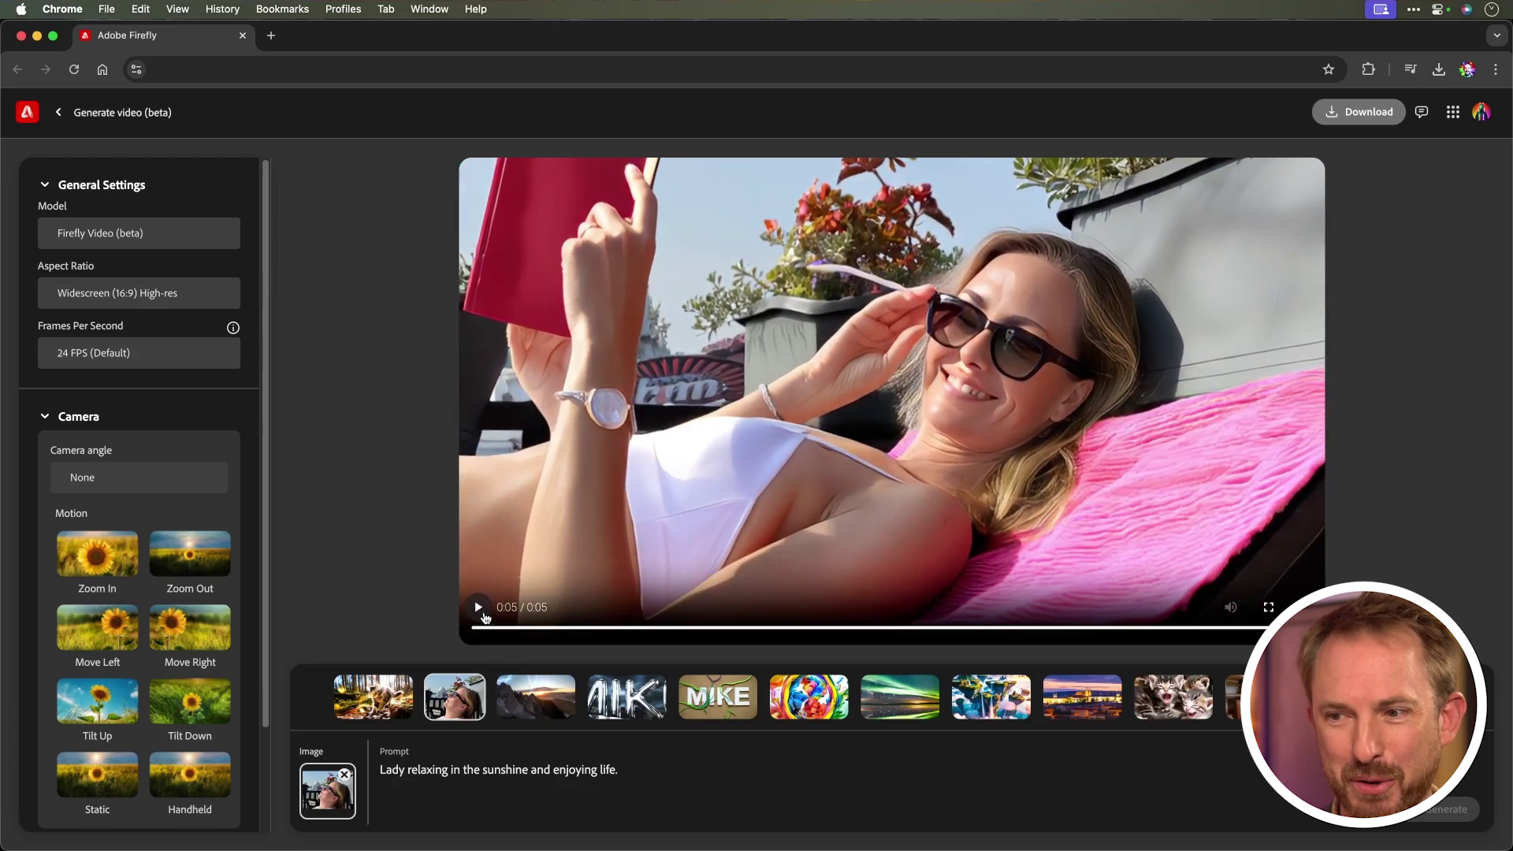
pyautogui.click(528, 693)
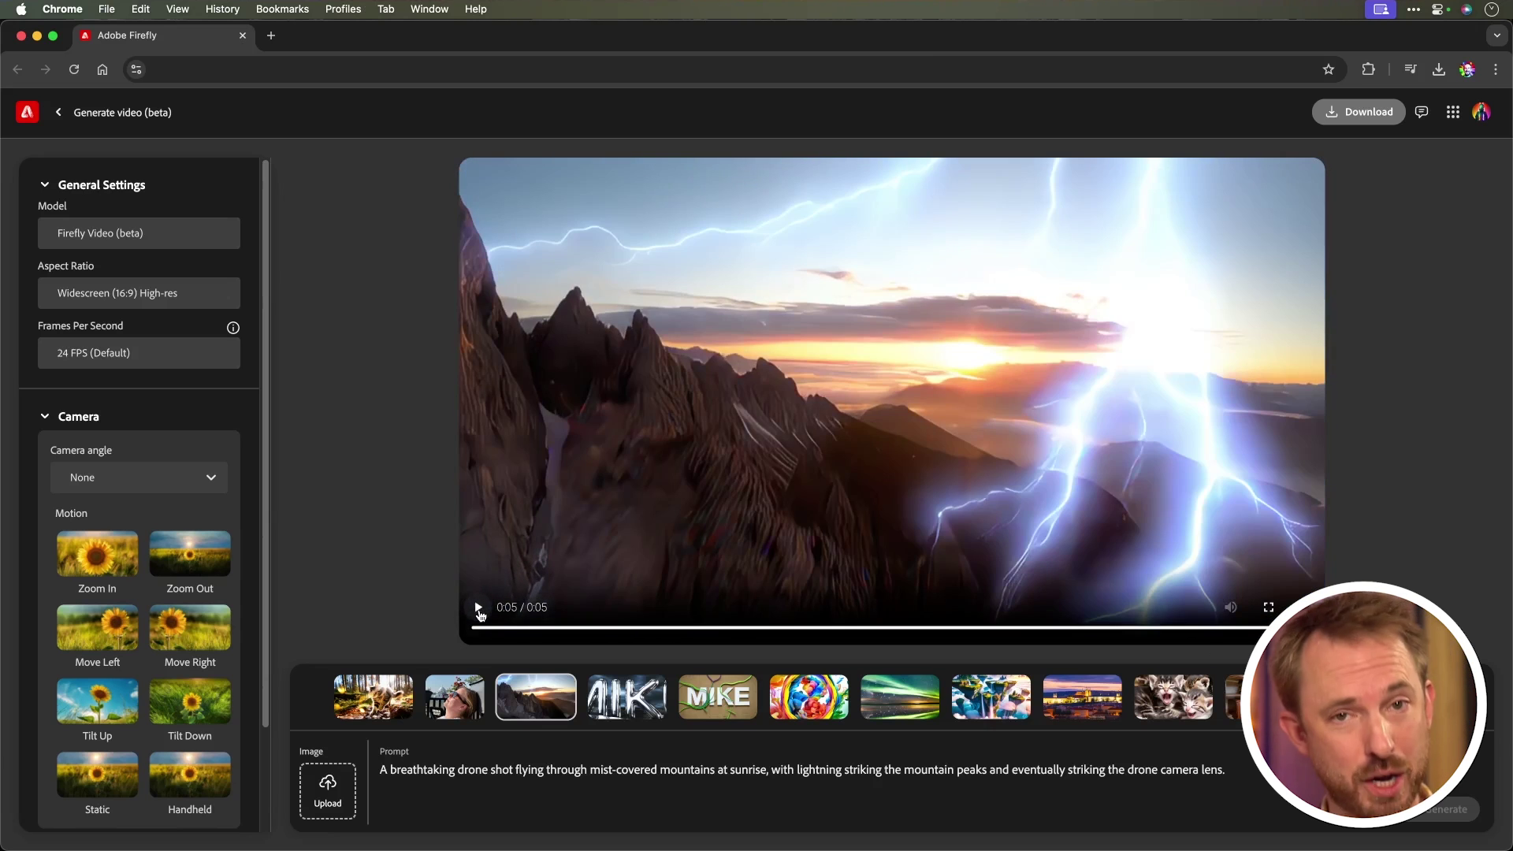
# Play the liquid-metal MIKE and paint-droplet clips, then load the northern-lights clip.
pyautogui.click(616, 687)
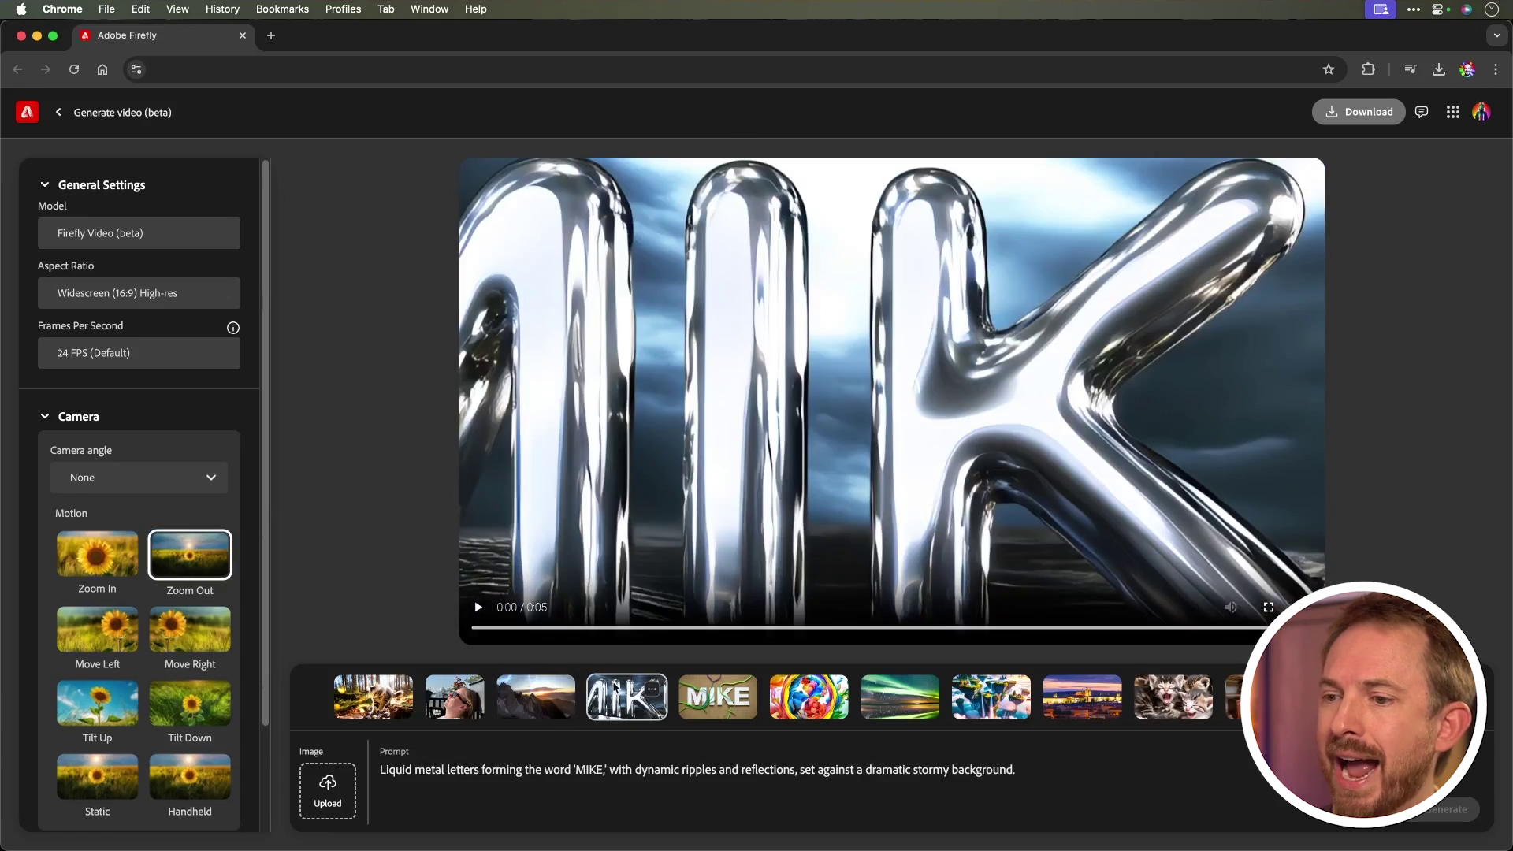
pyautogui.click(480, 608)
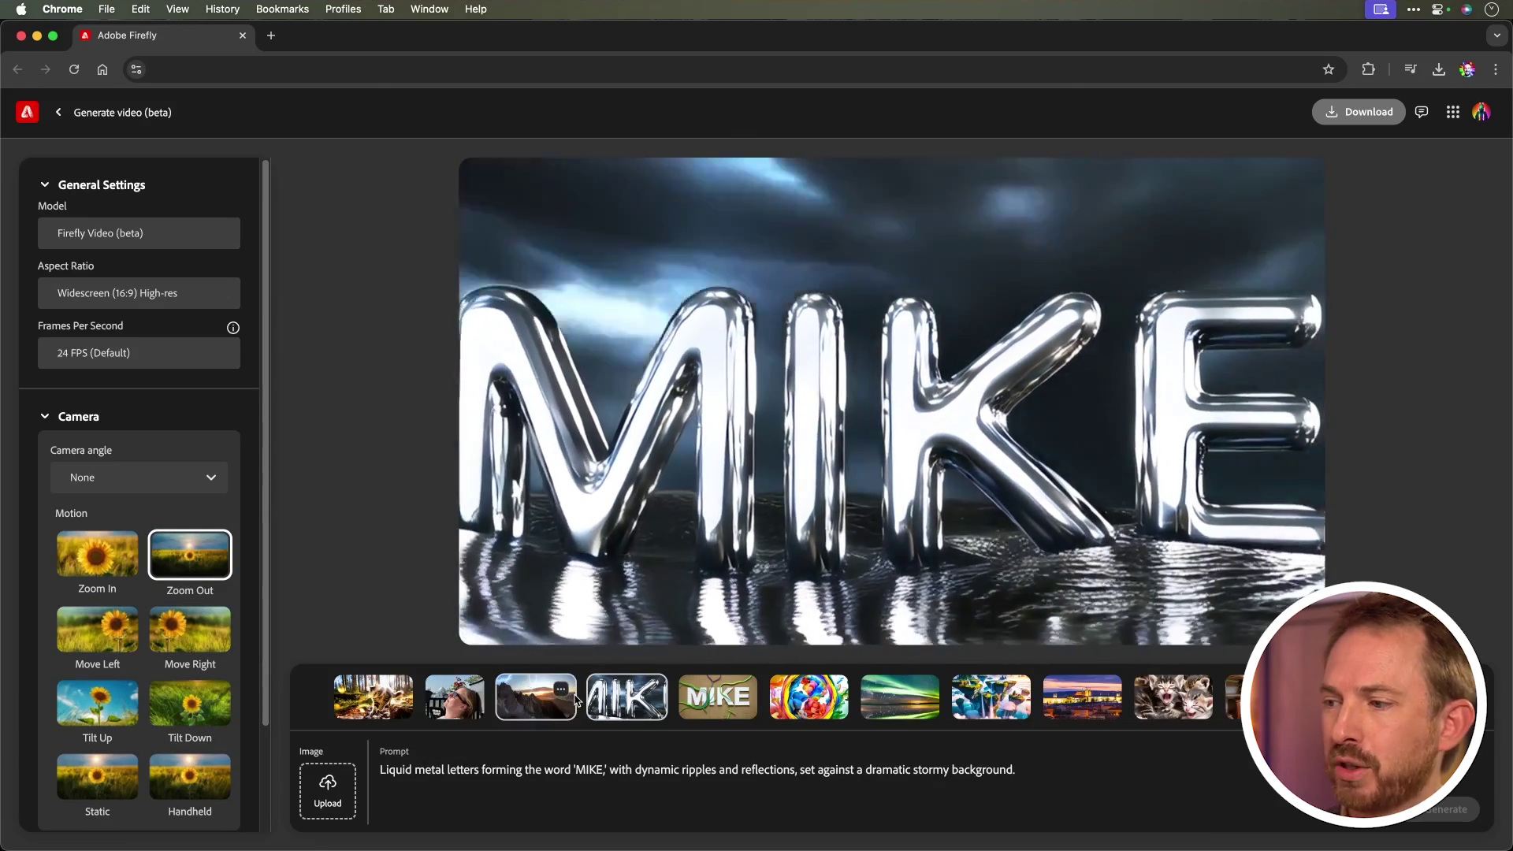
pyautogui.click(706, 696)
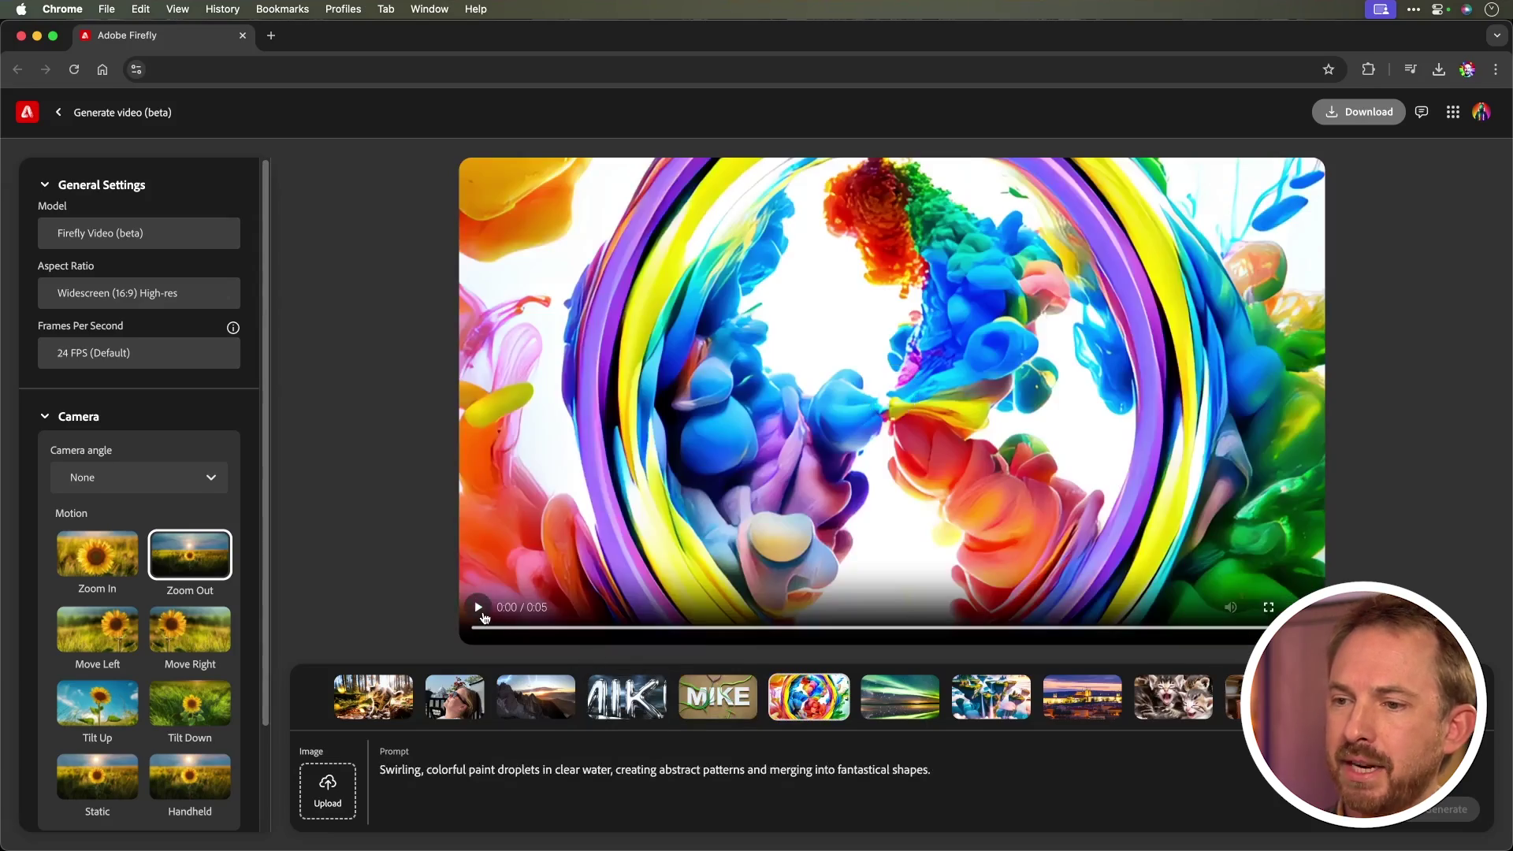
pyautogui.click(480, 609)
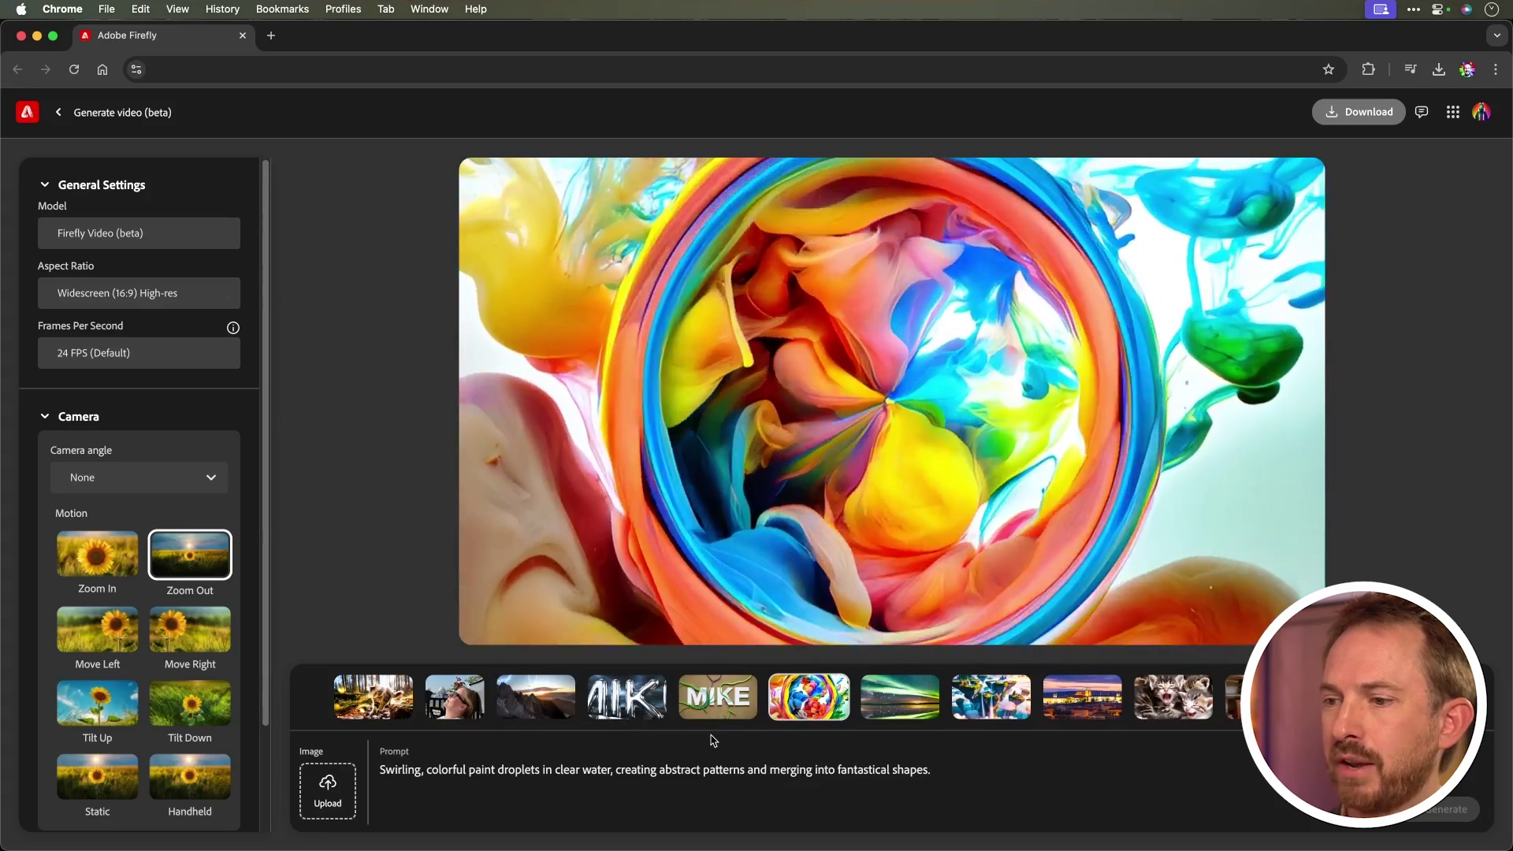
pyautogui.click(874, 705)
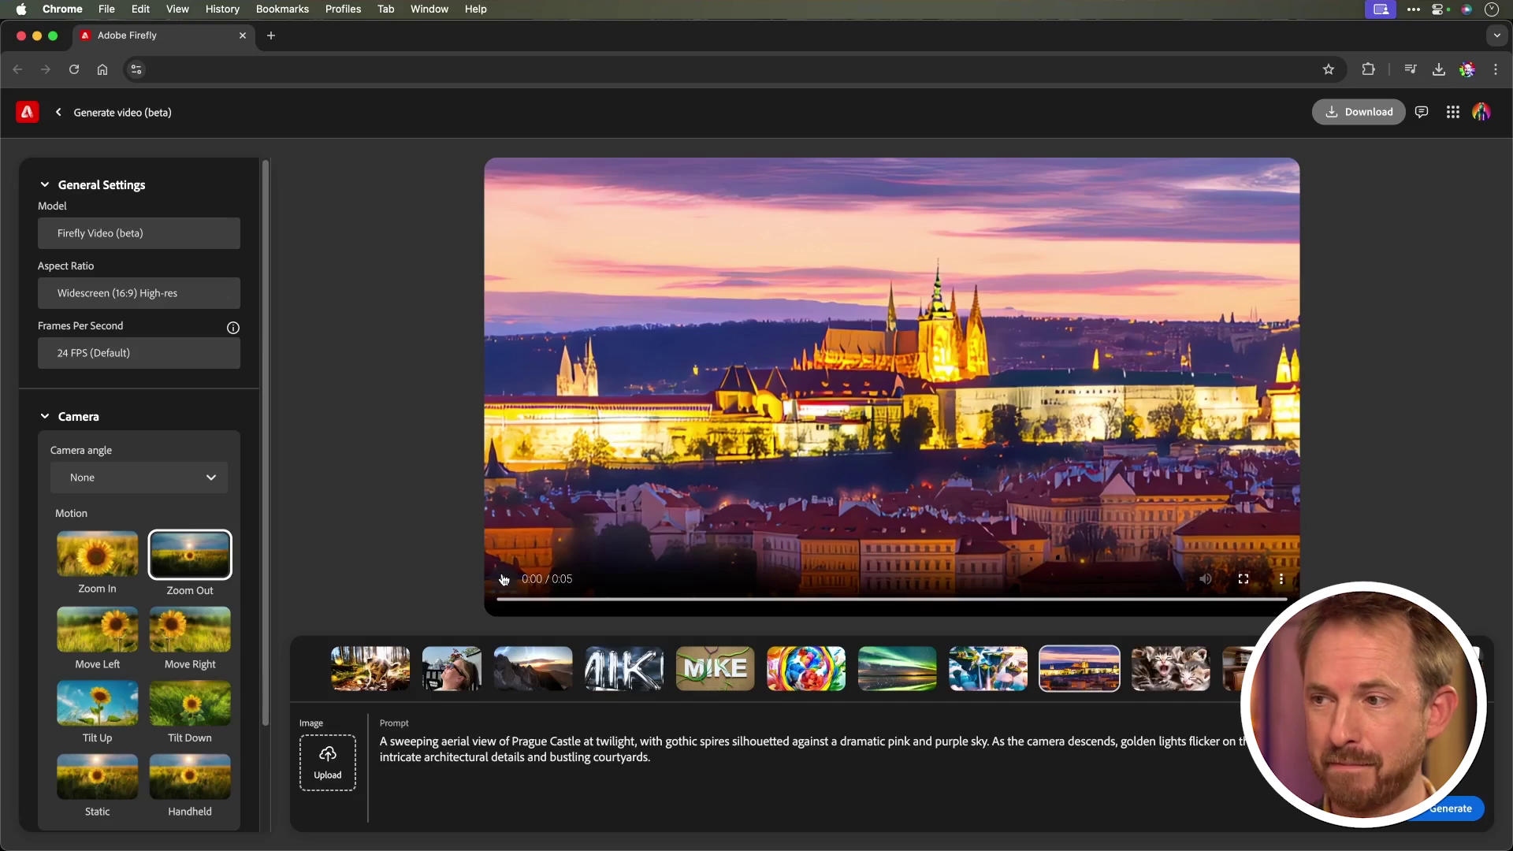
# Play the Prague Castle, yawning kittens and sleepy golden retriever clips.
pyautogui.click(502, 579)
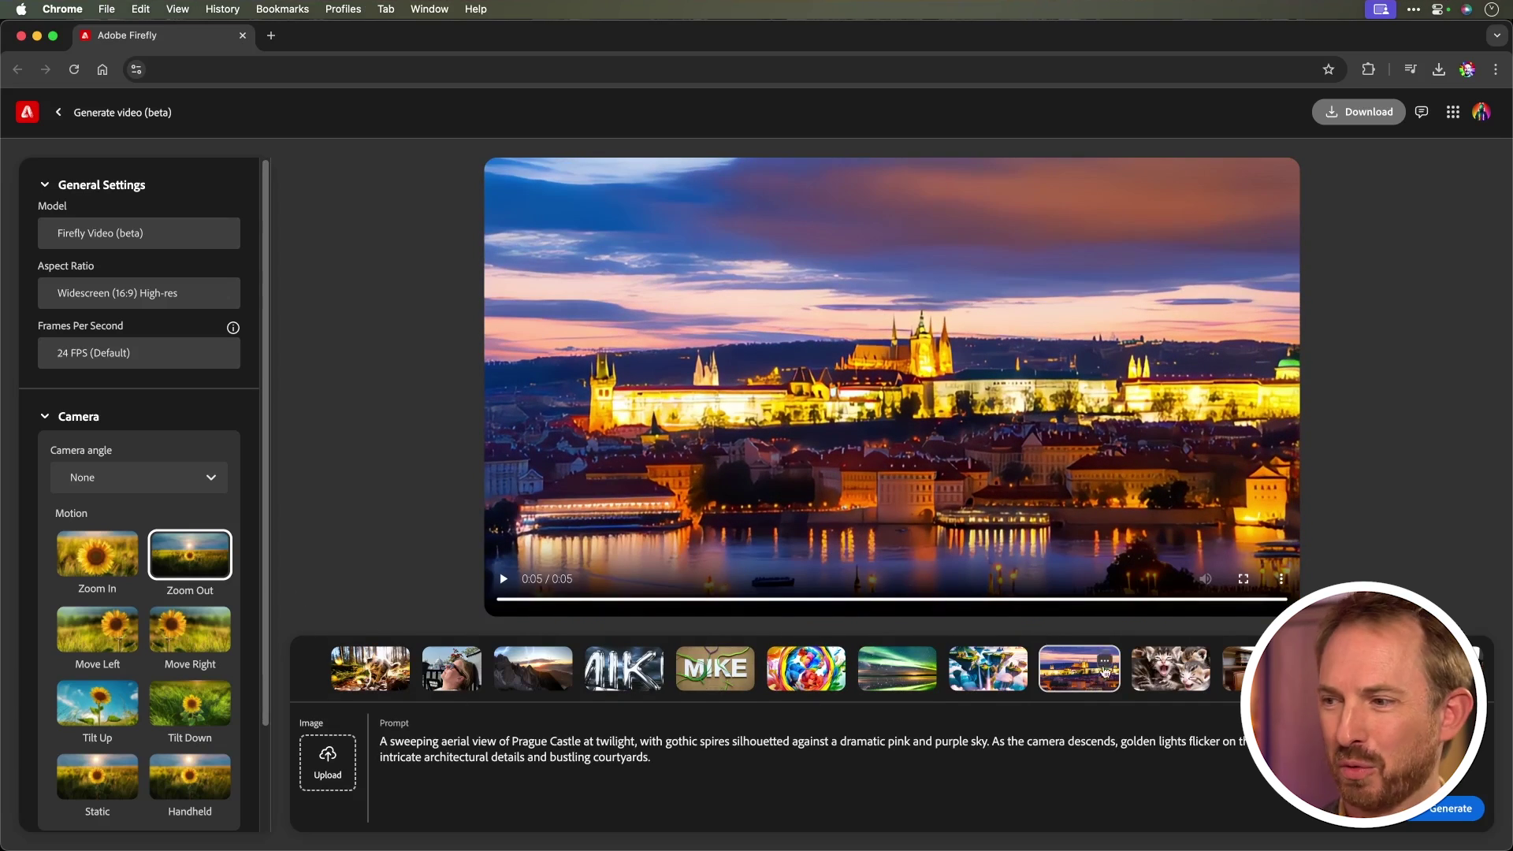
pyautogui.click(1170, 668)
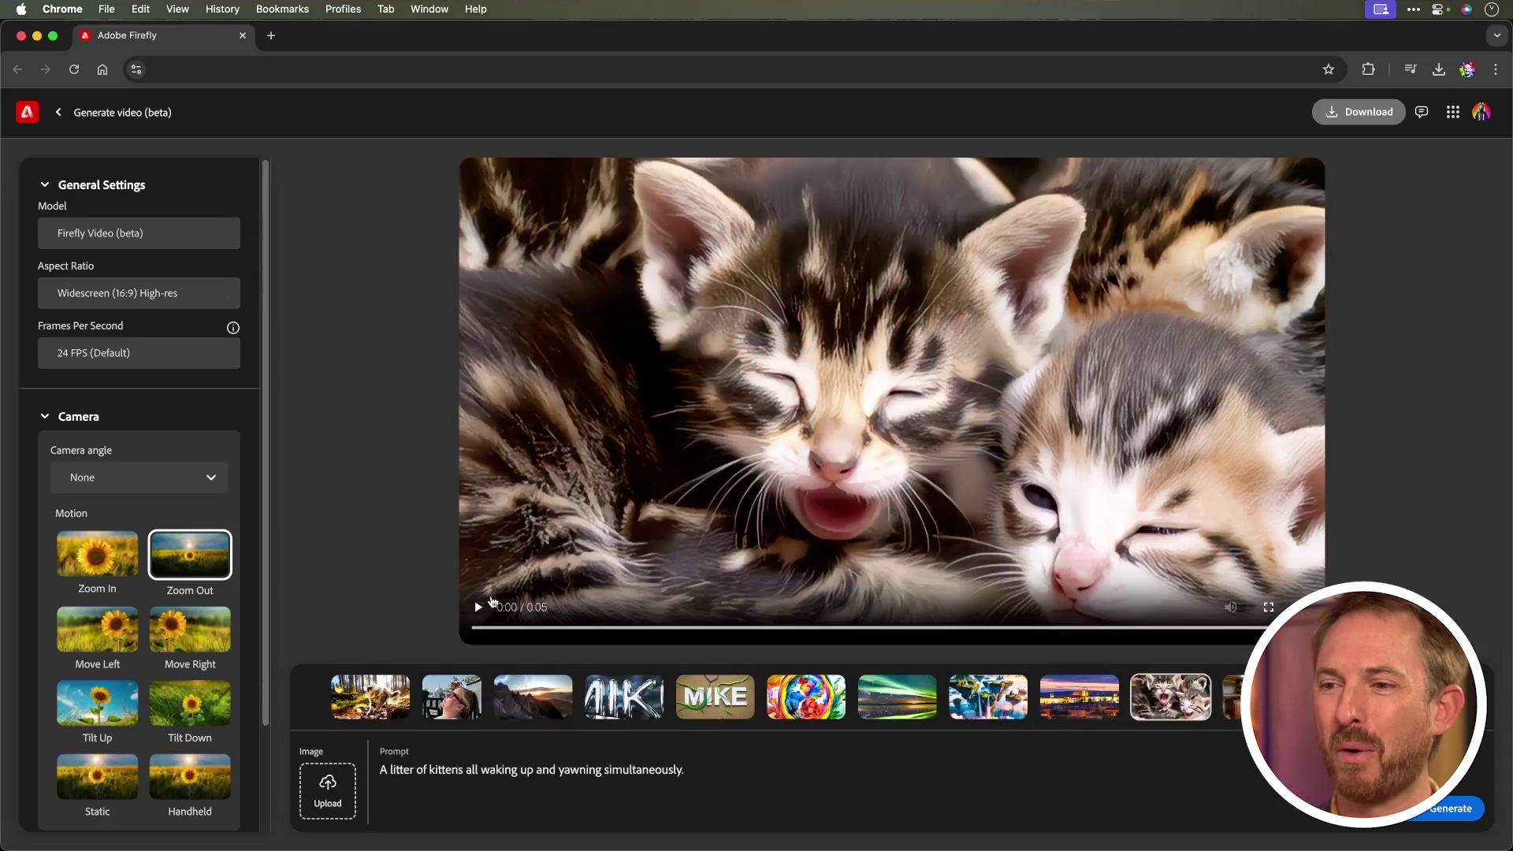
pyautogui.click(478, 608)
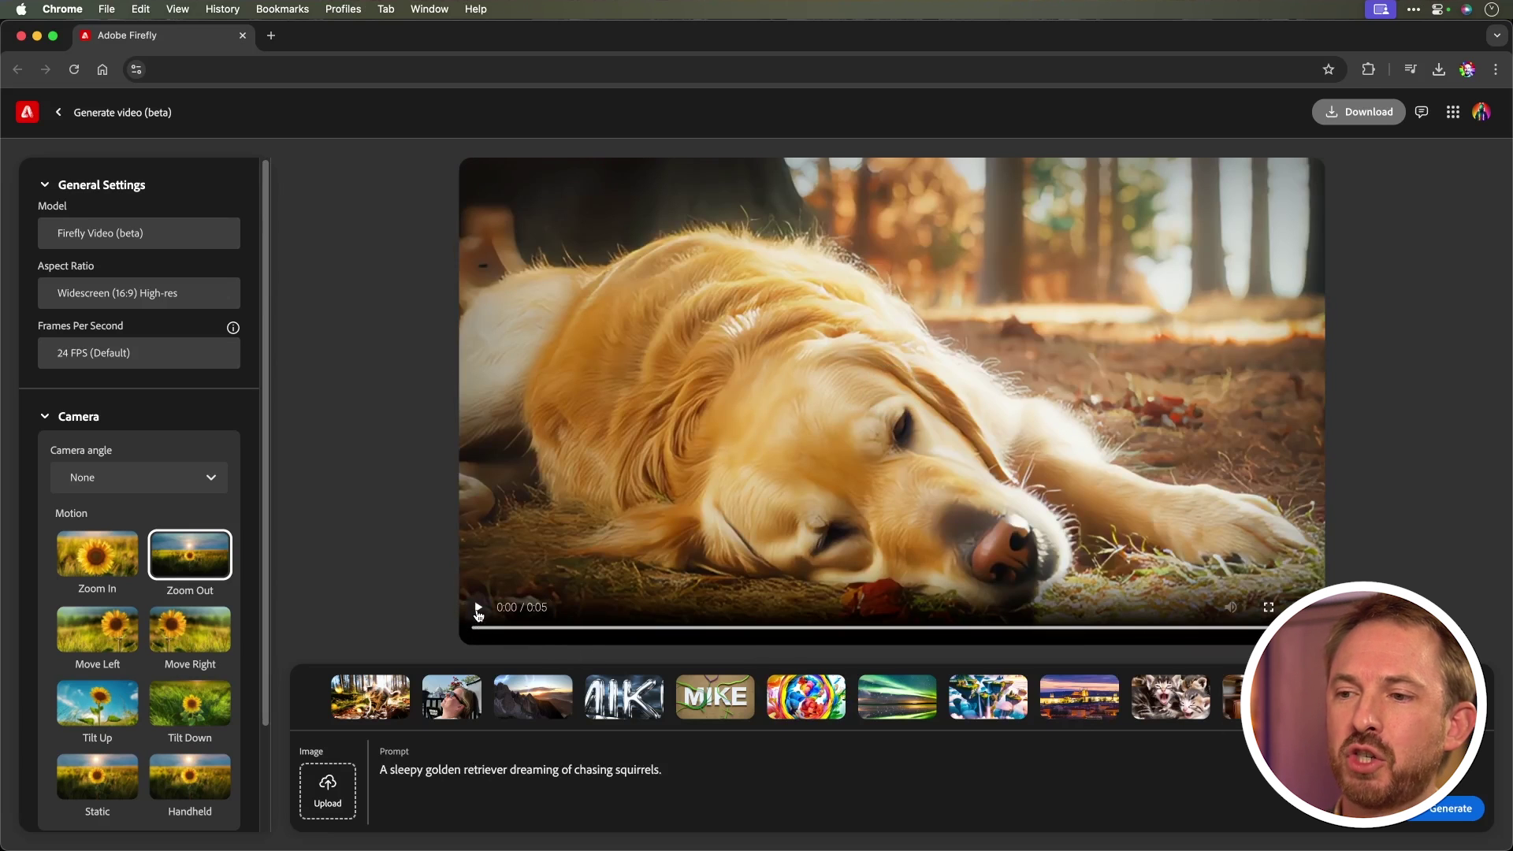
pyautogui.click(478, 609)
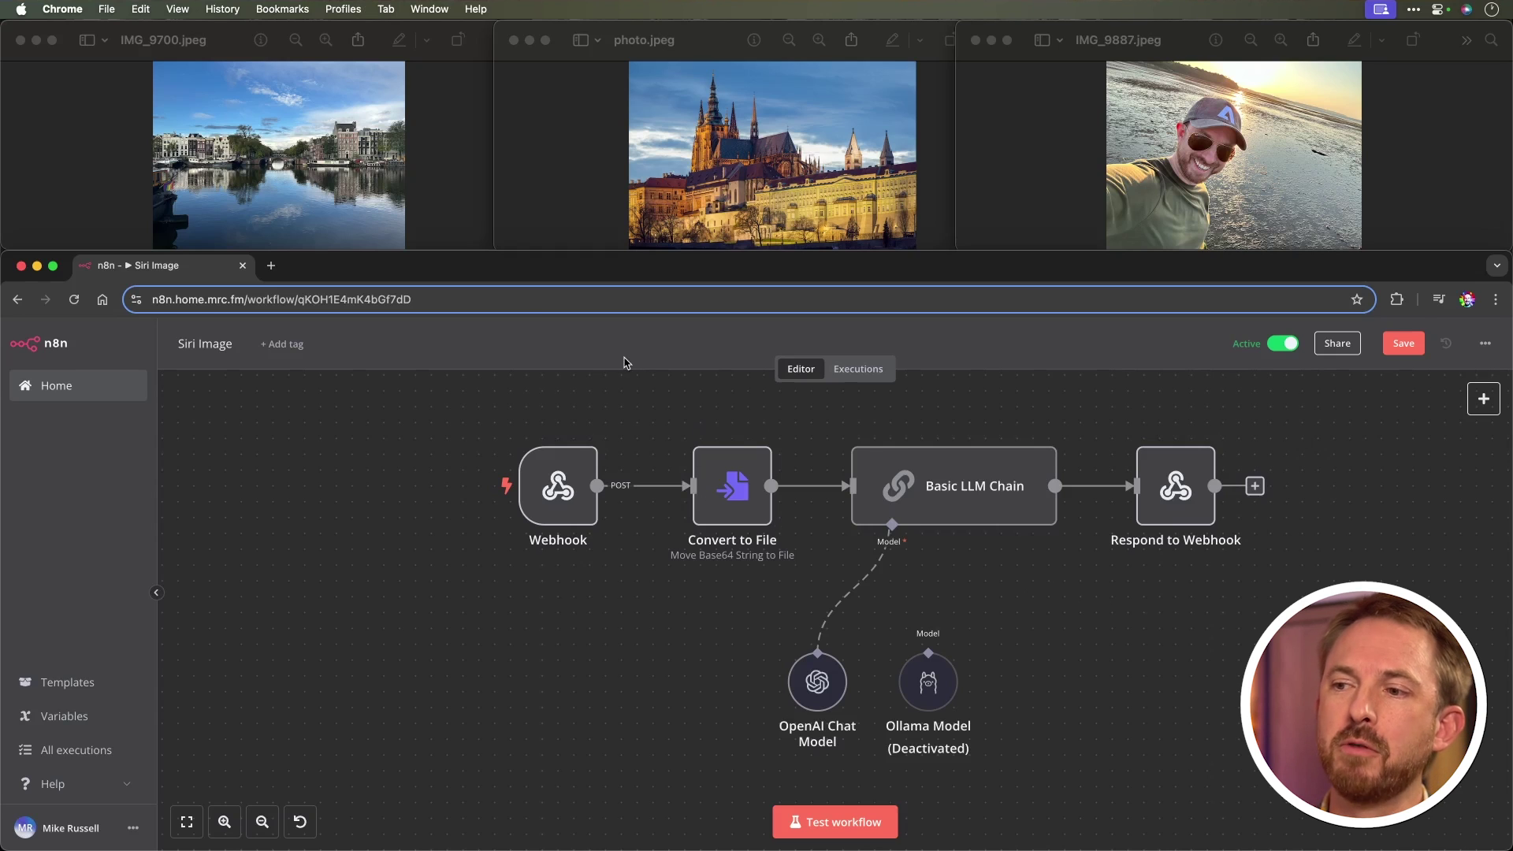
# Call up Siri to test the Siri Image workflow, then bring up the Shortcuts app.
pyautogui.click(1466, 12)
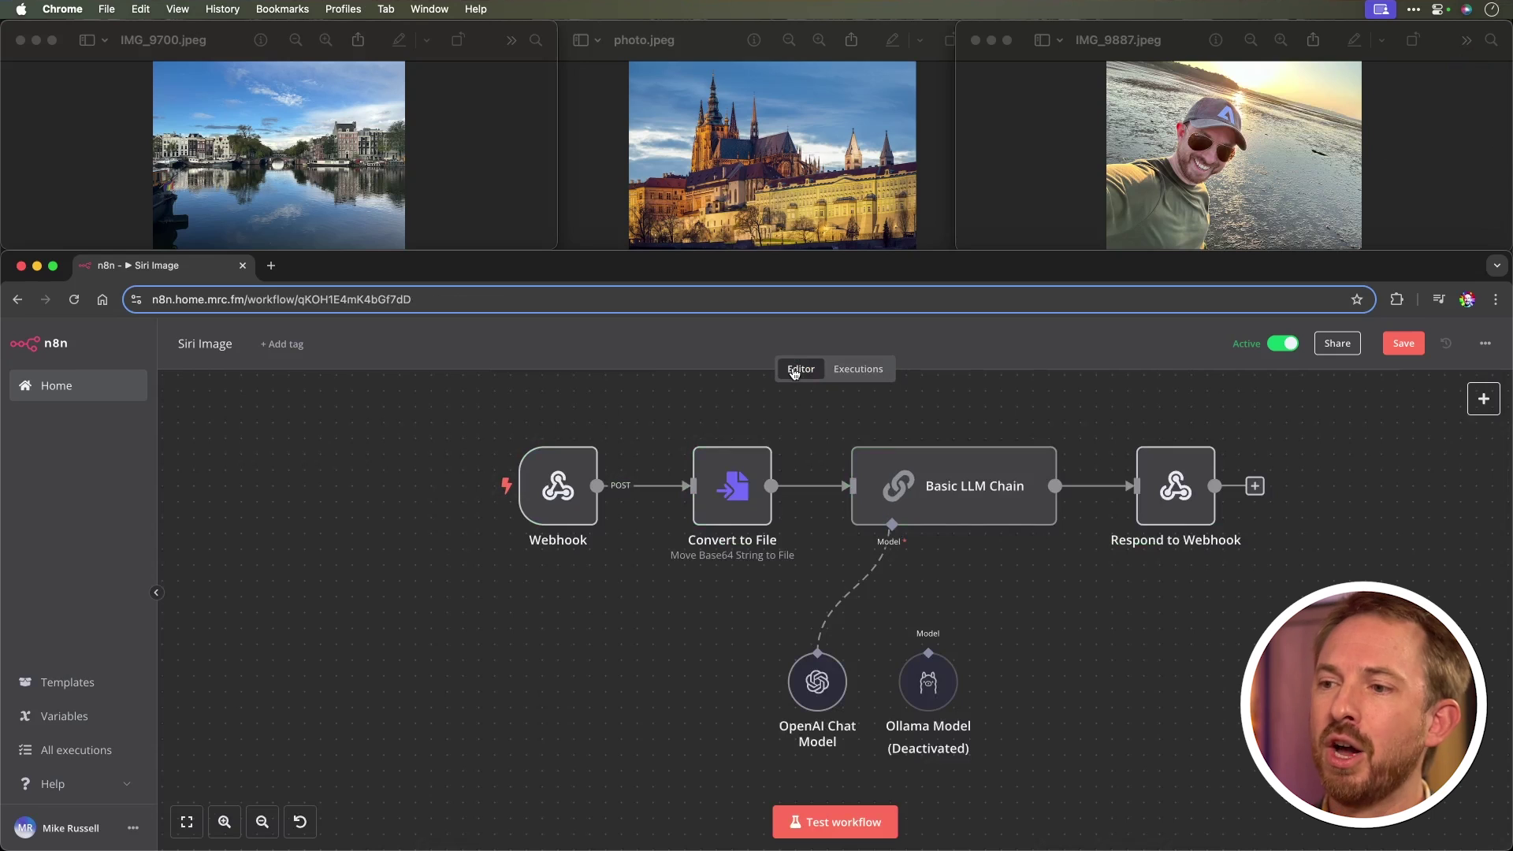
pyautogui.moveTo(1482, 403)
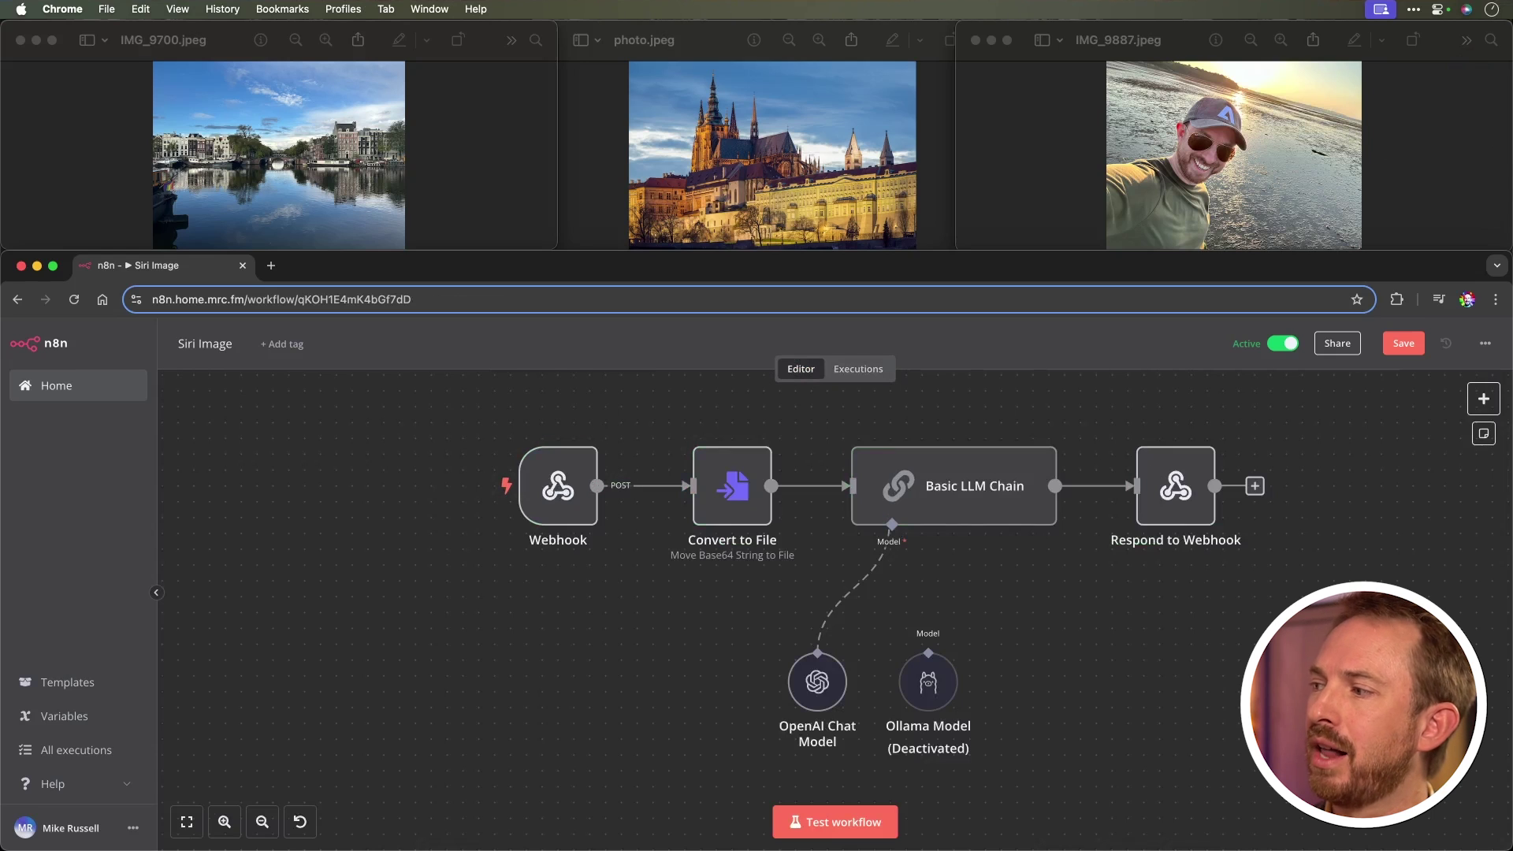
pyautogui.press('super+space')
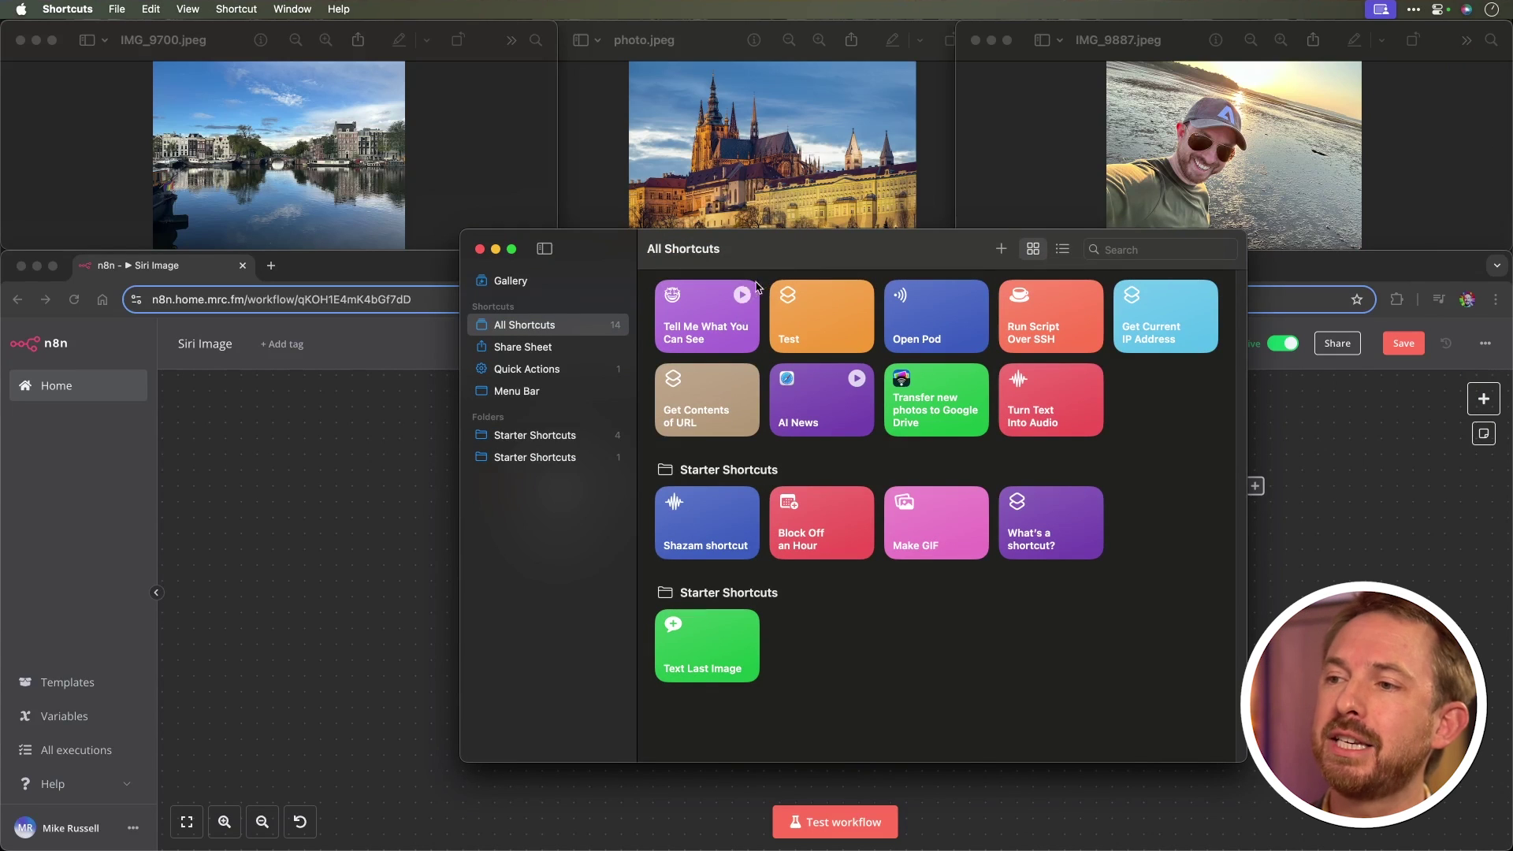
# Open the Tell Me What You Can See shortcut to review its actions, then close it.
pyautogui.click(709, 325)
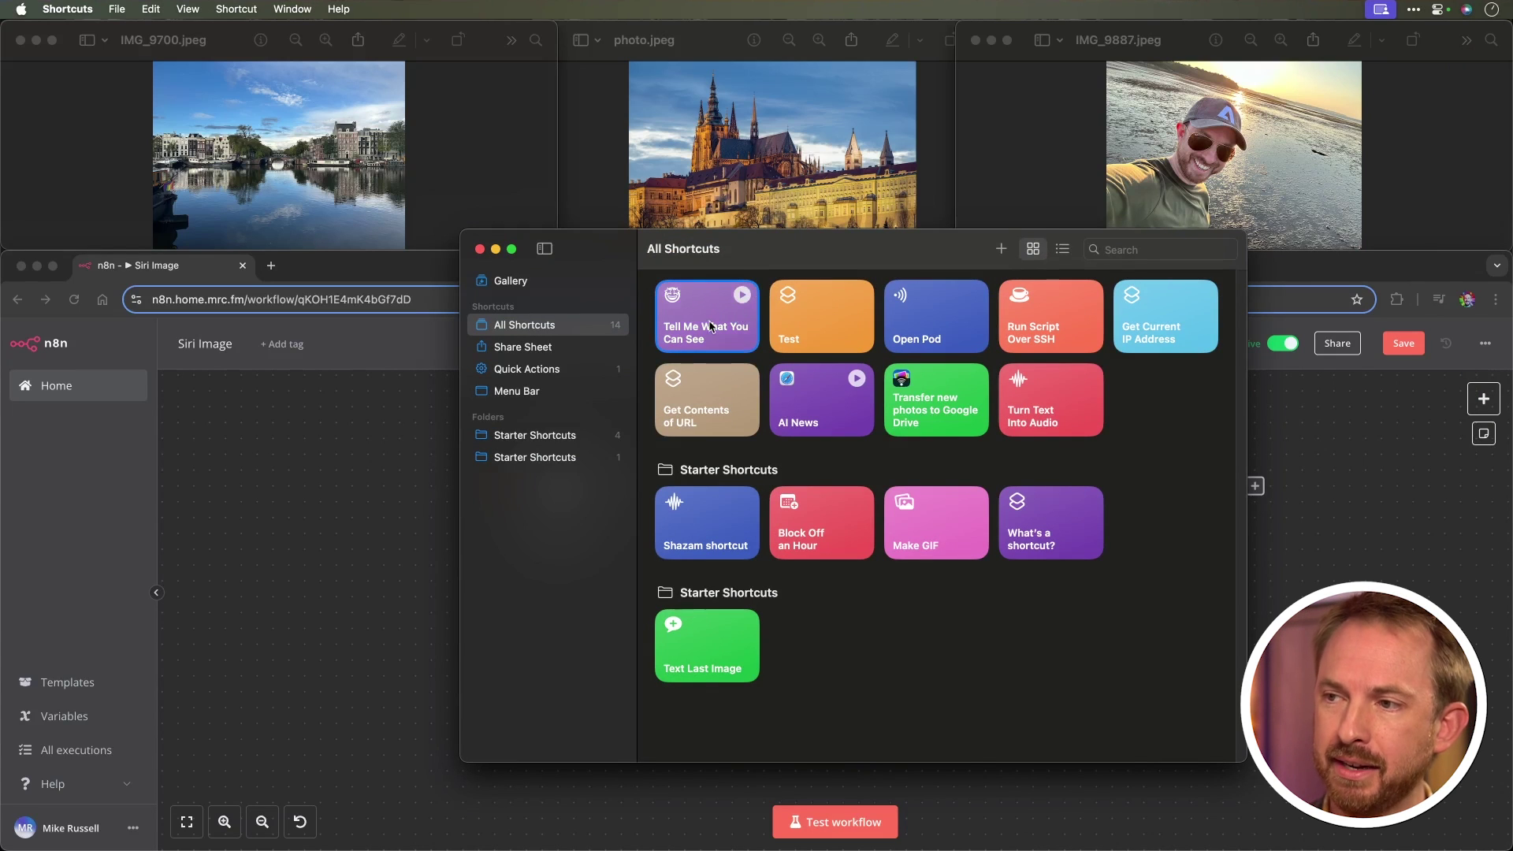
pyautogui.doubleClick(709, 326)
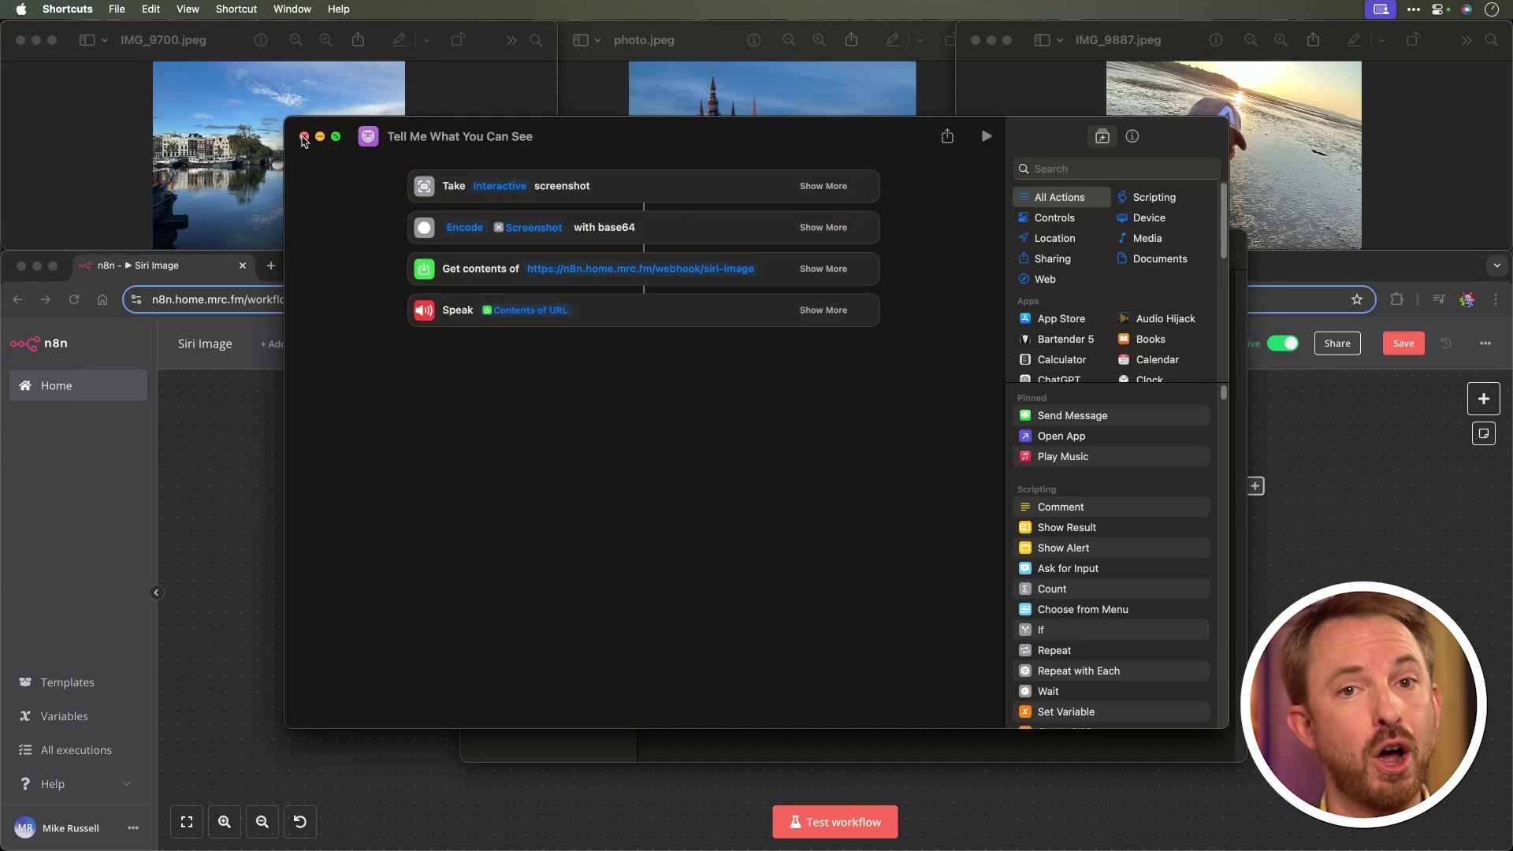
pyautogui.click(304, 138)
pyautogui.click(428, 509)
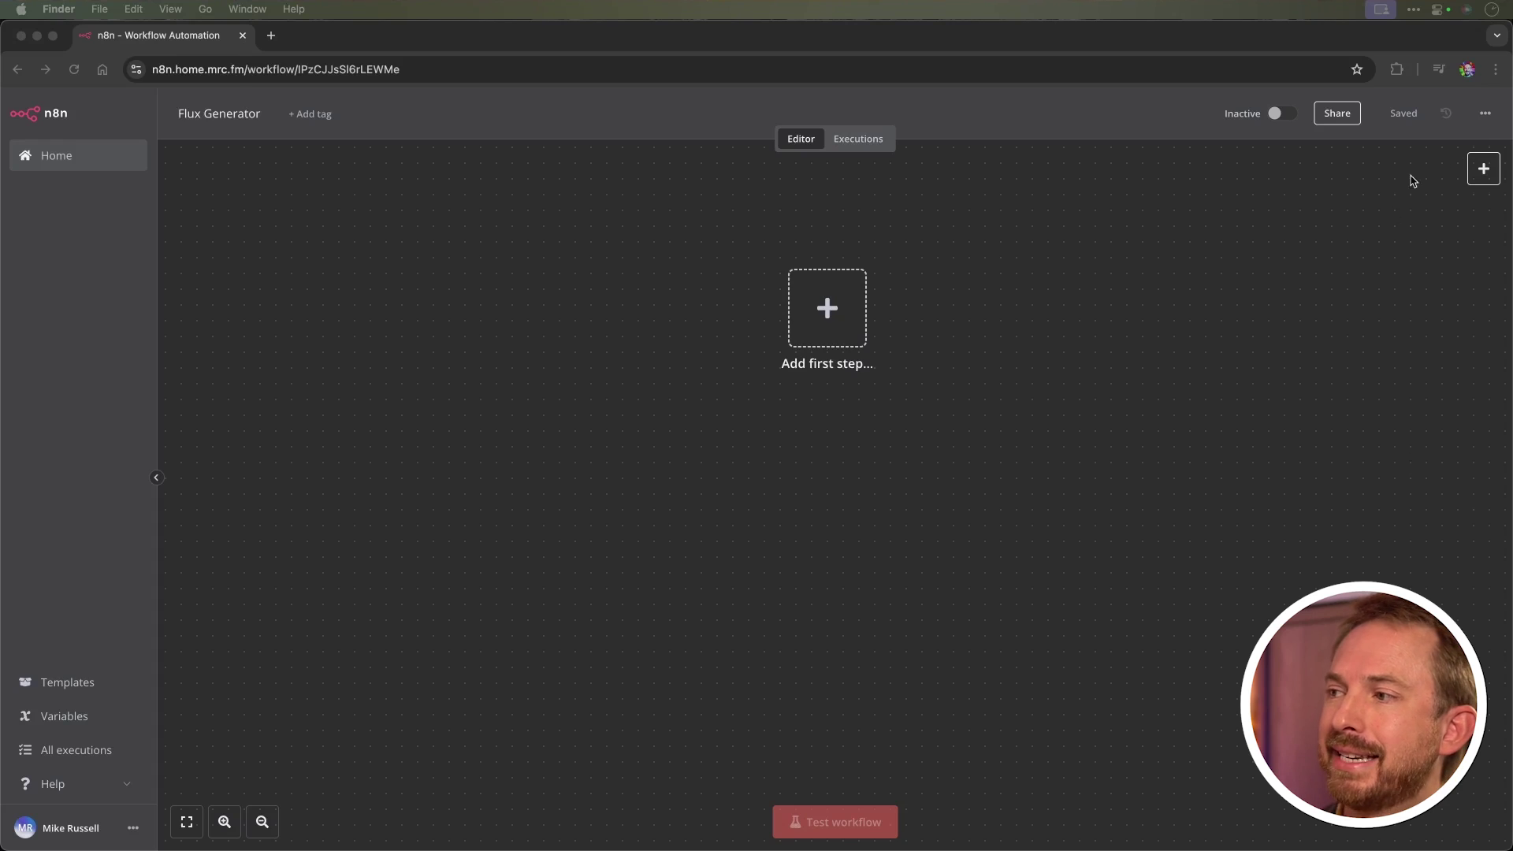
# Import the Flux.json template from Downloads and fit the whole workflow into view.
pyautogui.click(1485, 116)
pyautogui.click(1485, 114)
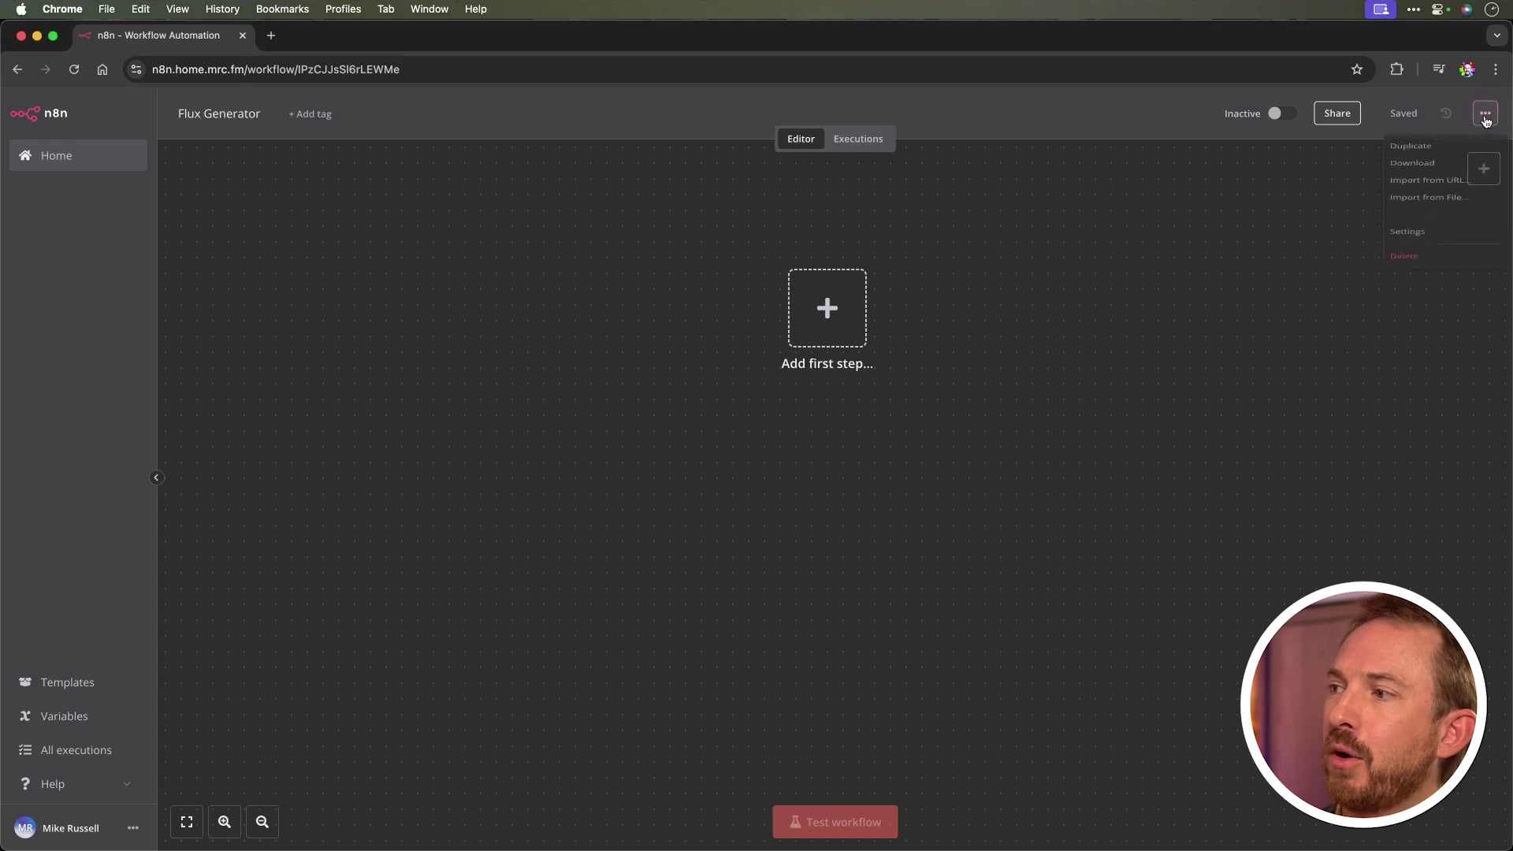
pyautogui.click(1434, 221)
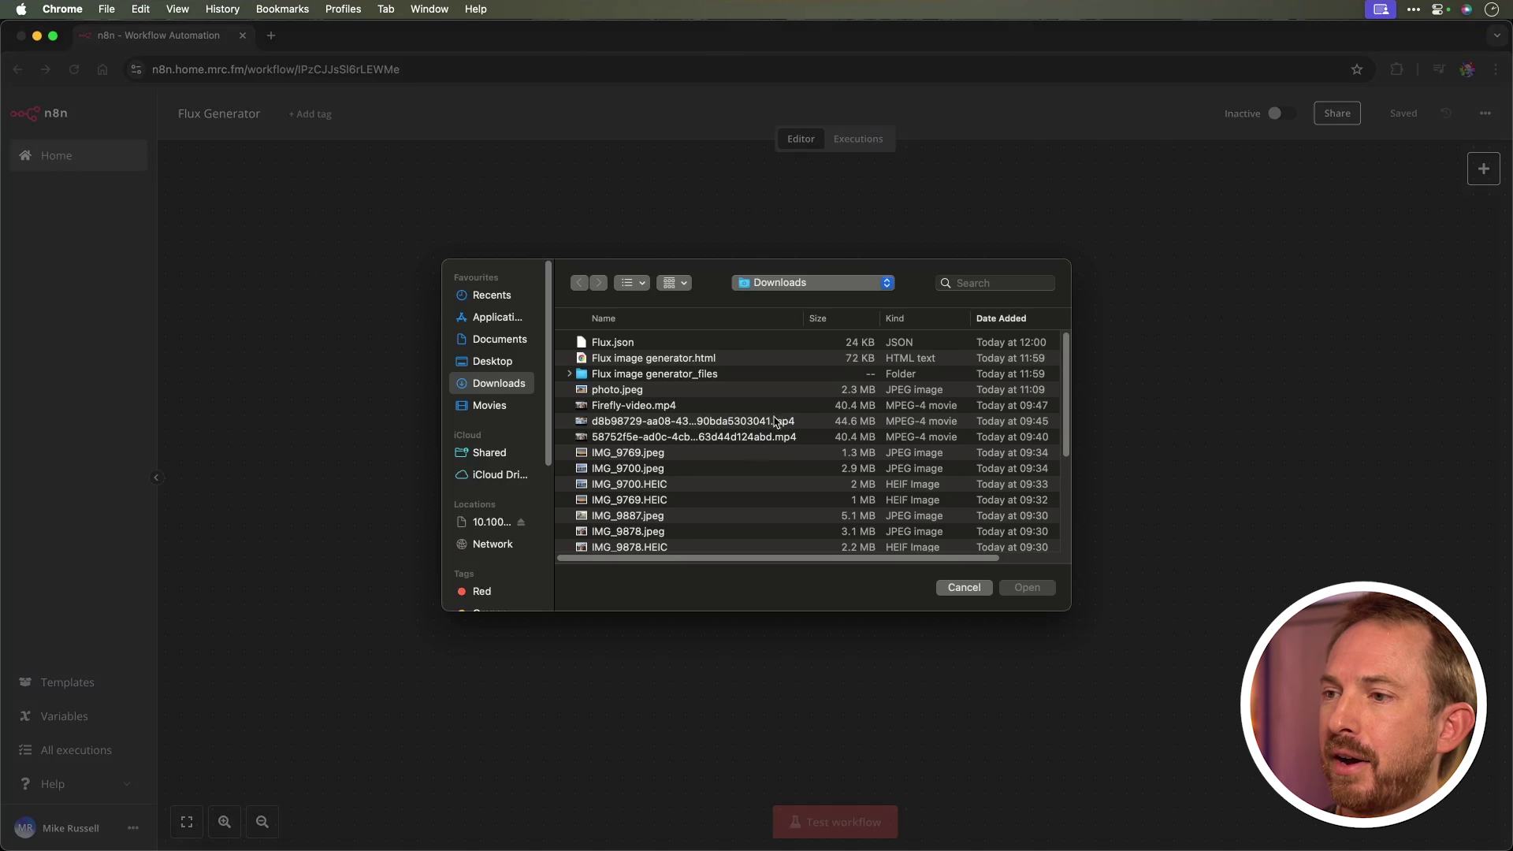
pyautogui.doubleClick(599, 343)
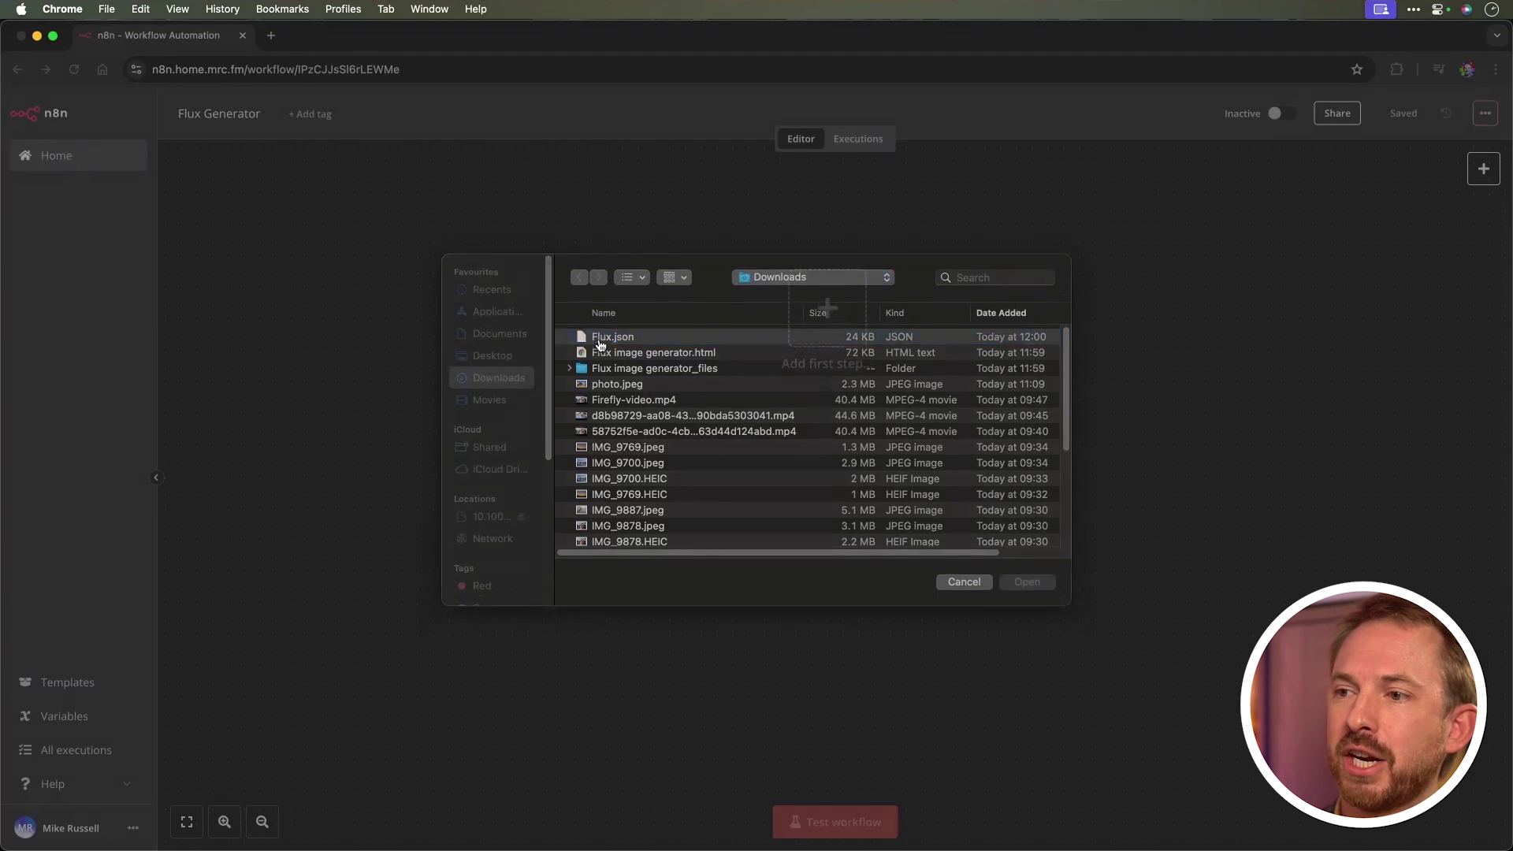
pyautogui.scroll(-5, 880, 417)
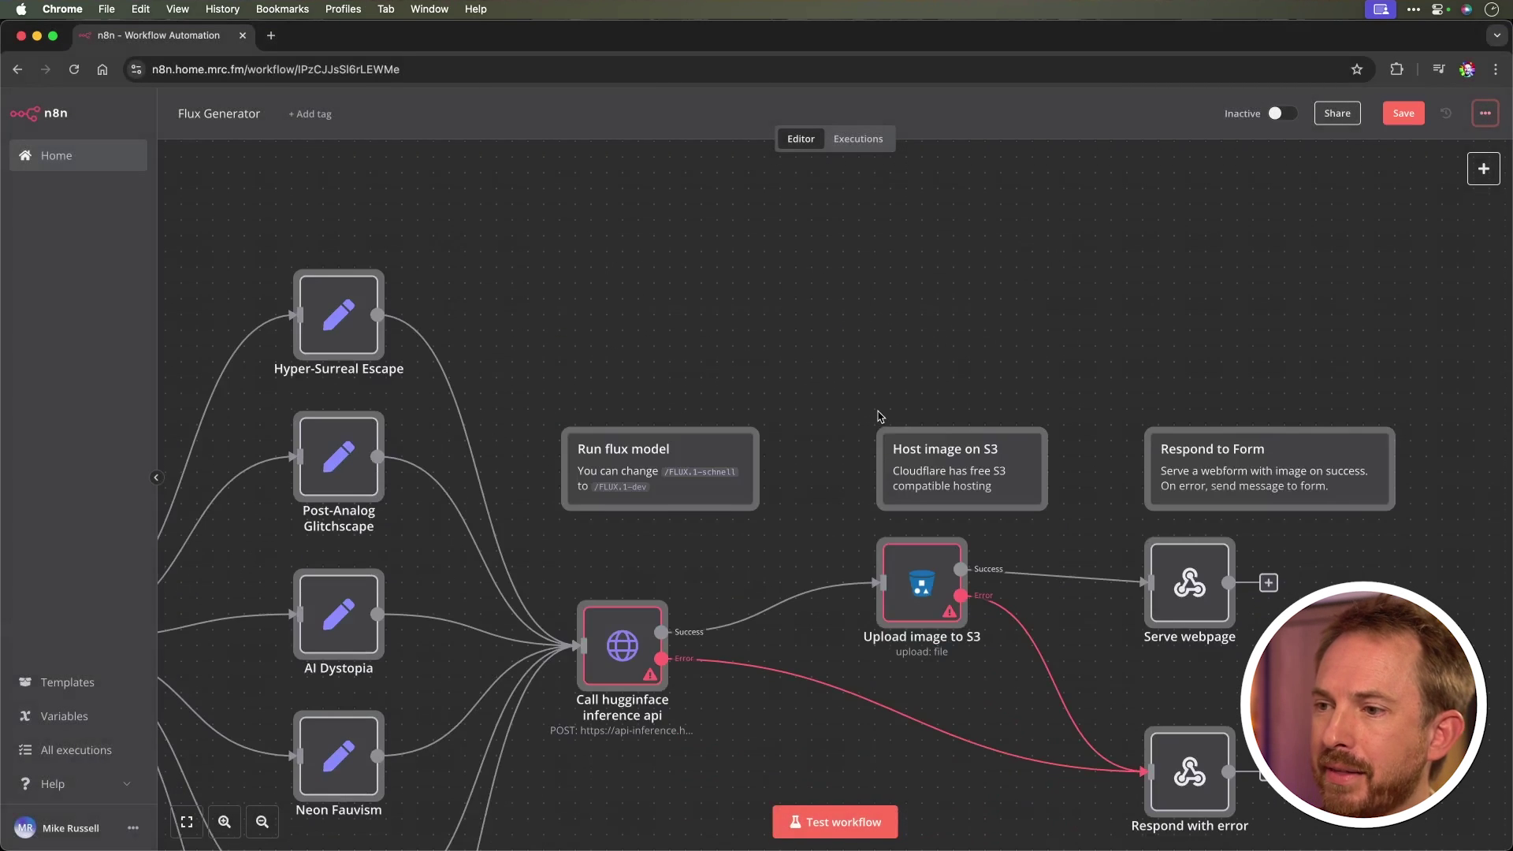
pyautogui.click(187, 822)
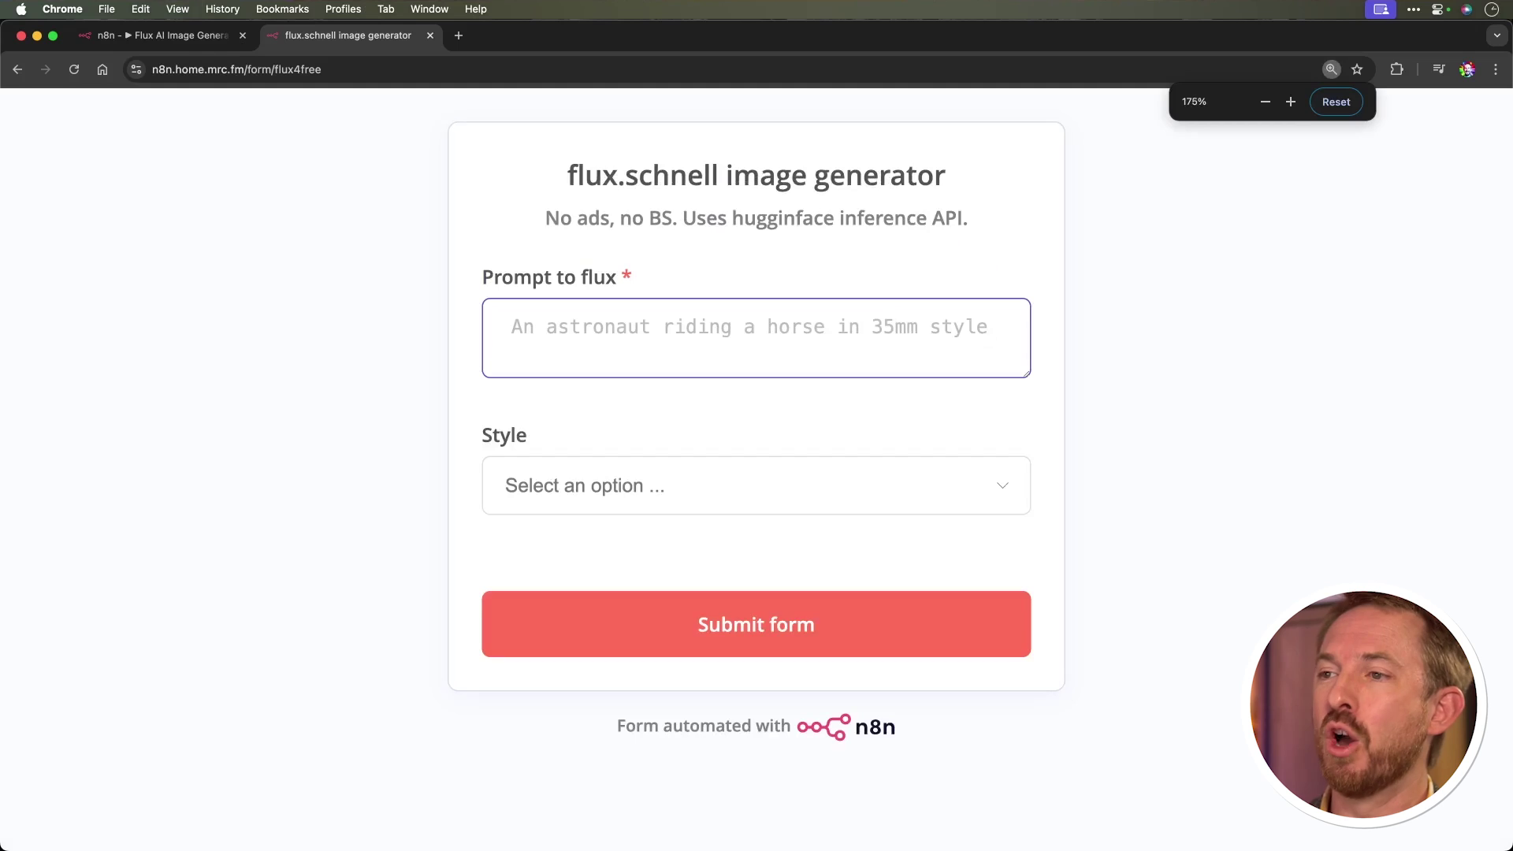
# Submit a prompt of a public figure riding a unicorn with Hyper-Surreal Escape style.
pyautogui.click(704, 354)
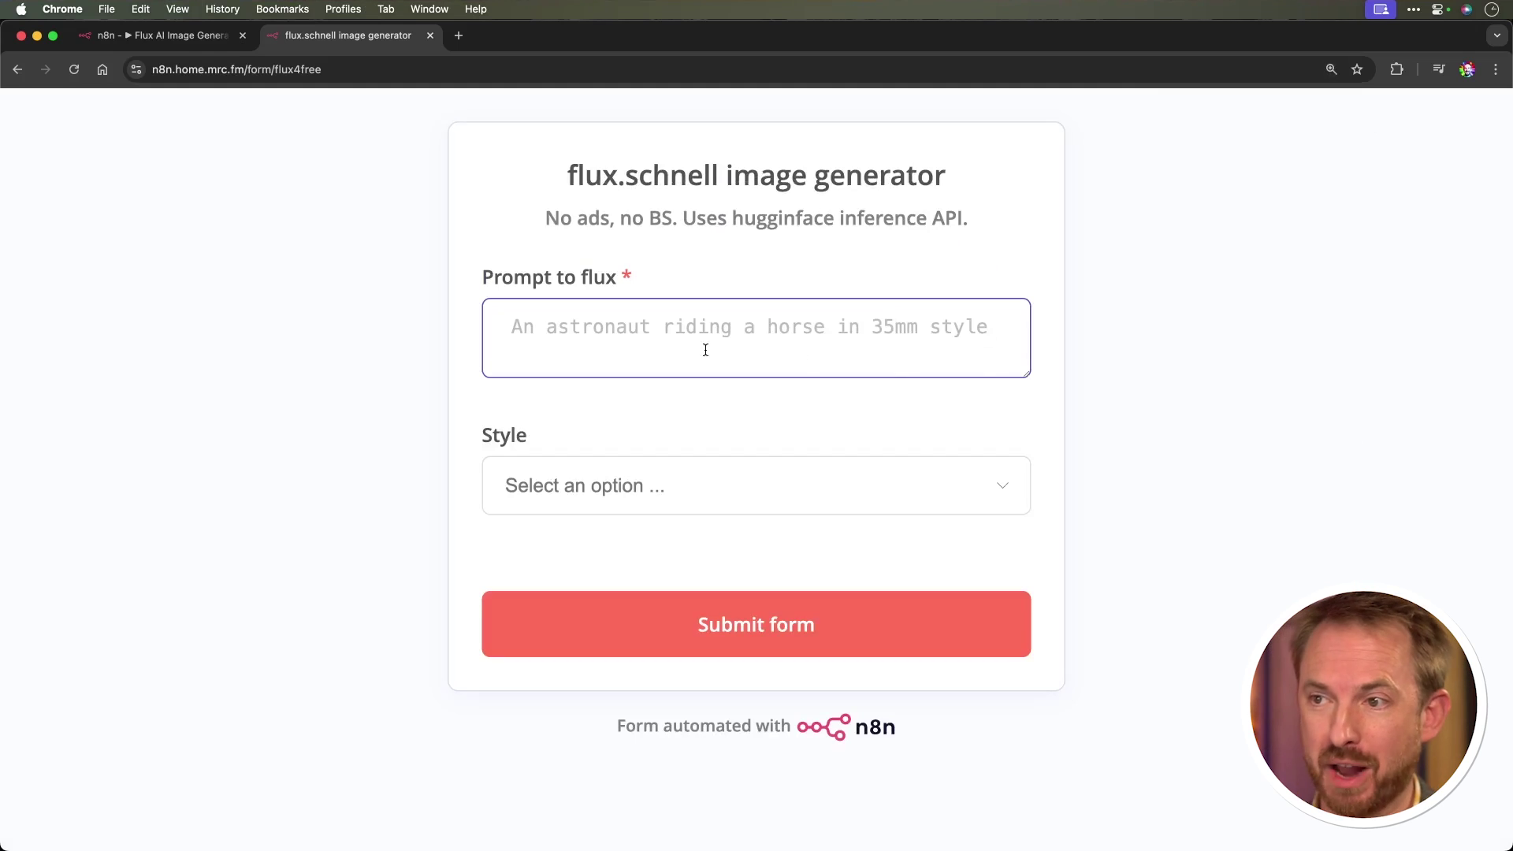
pyautogui.write('Donald Trump riding a unicorn')
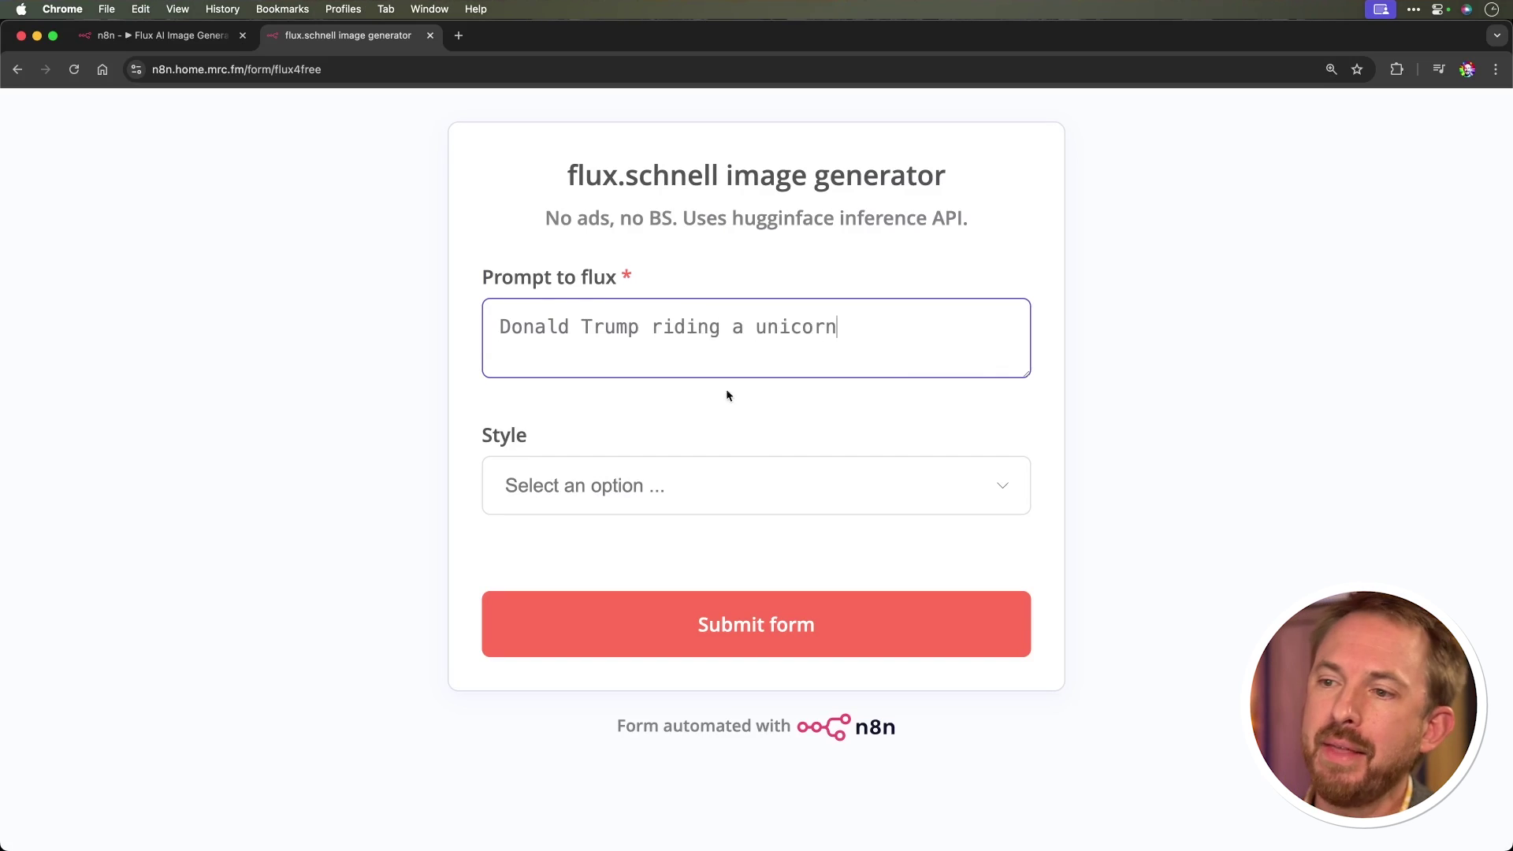
pyautogui.click(721, 483)
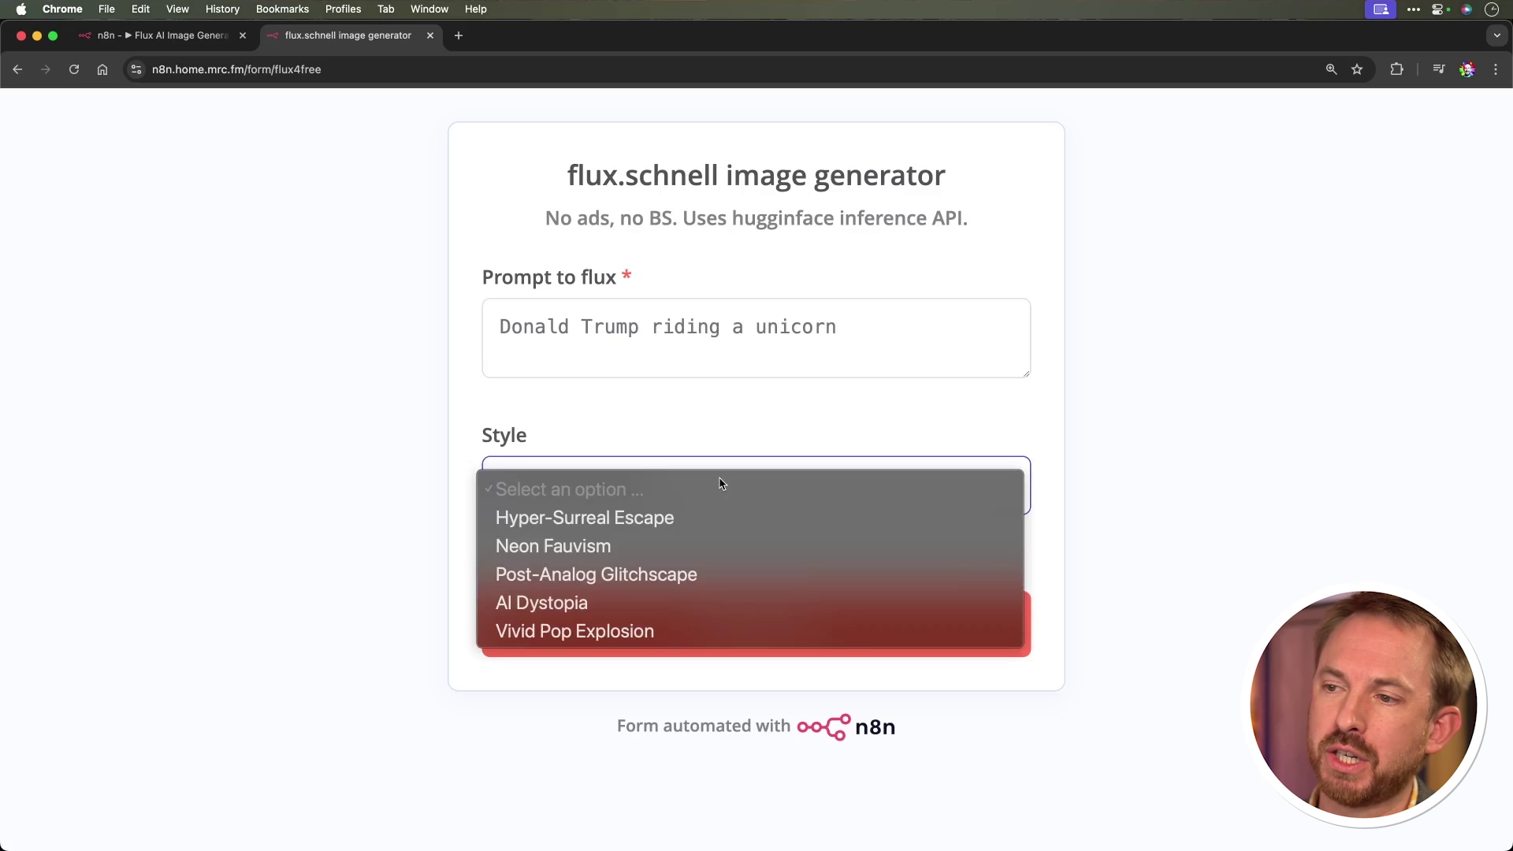
pyautogui.click(684, 521)
pyautogui.click(708, 630)
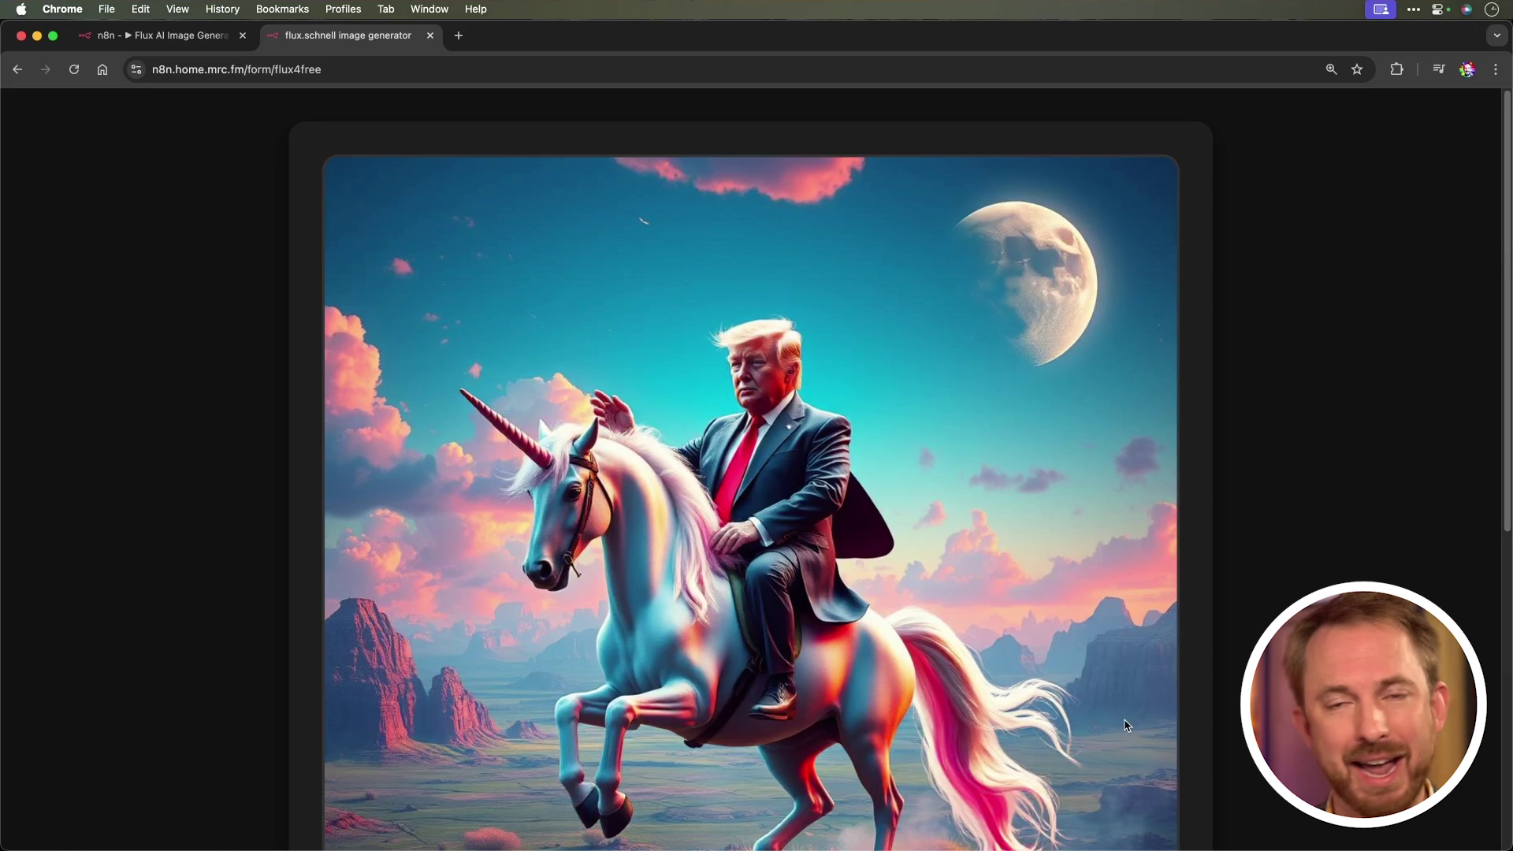
# Reload the form and submit 'A beautiful beach at sunset' in the AI Dystopia style.
pyautogui.click(75, 69)
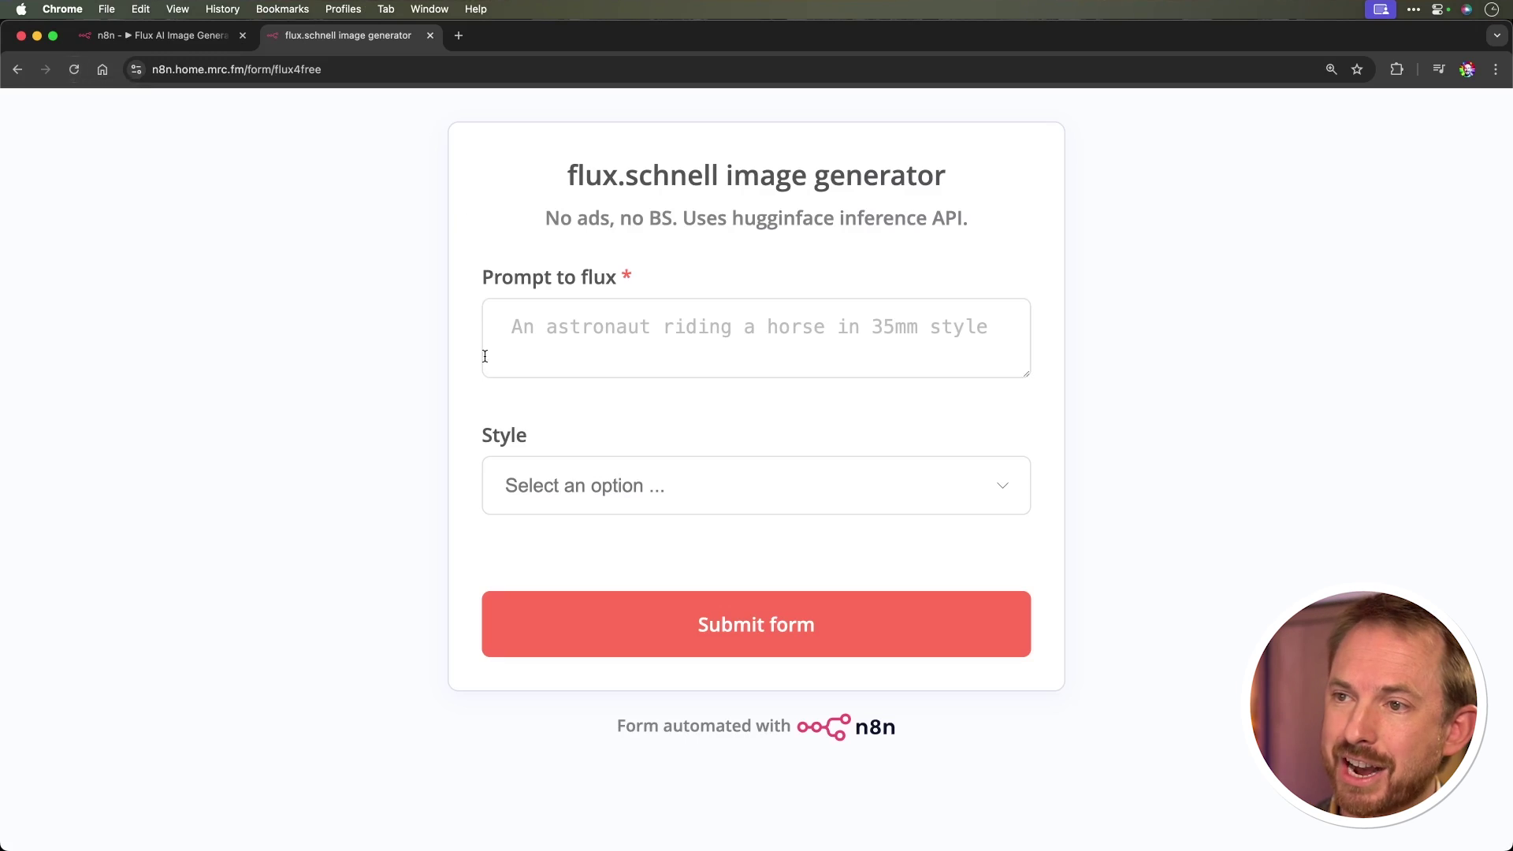
pyautogui.click(518, 345)
pyautogui.write('A beautiful beach at sunset')
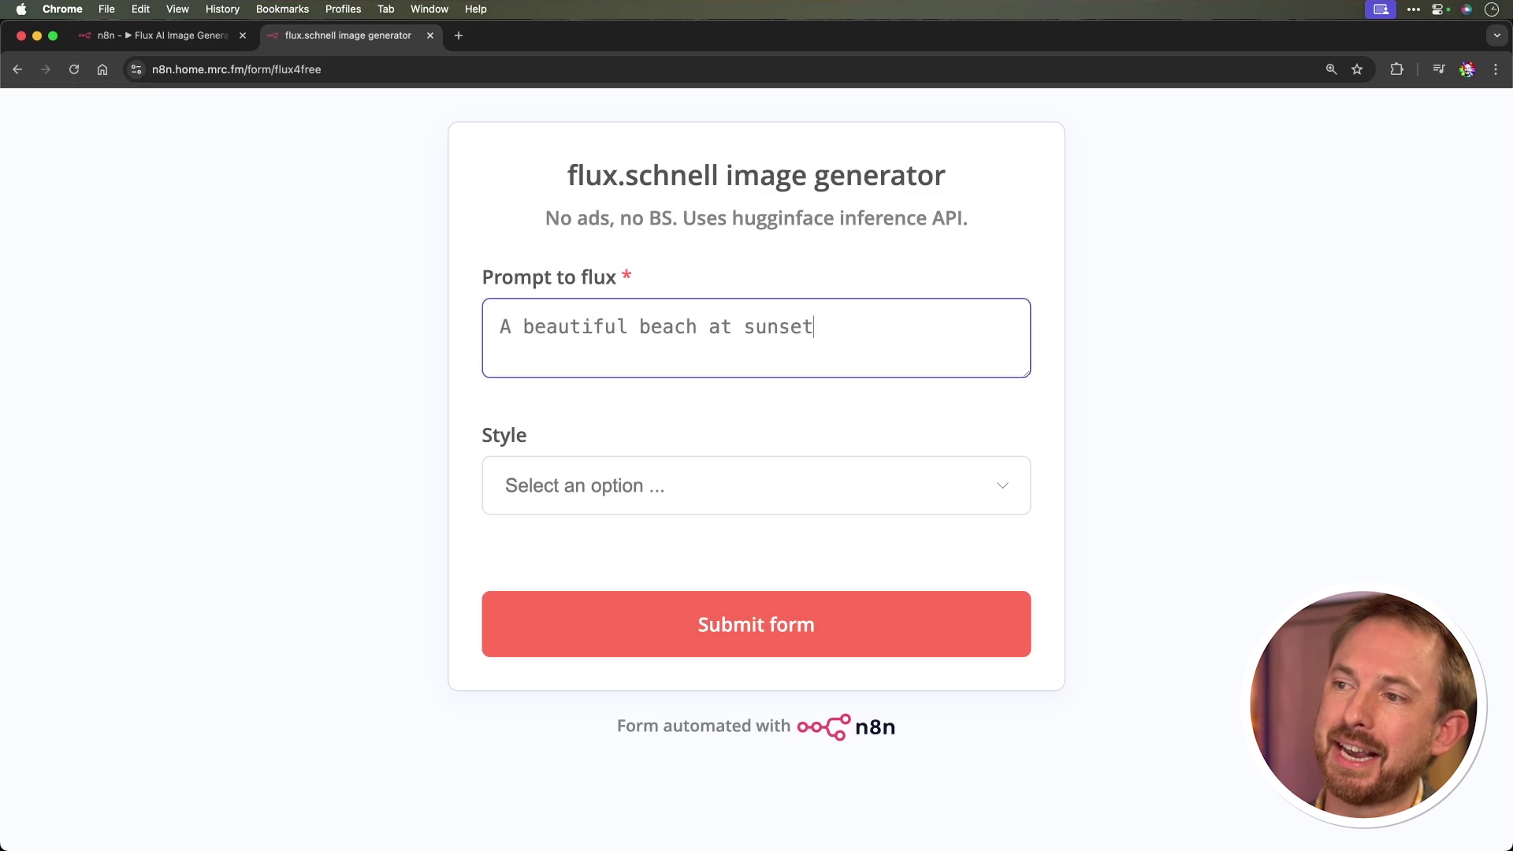
pyautogui.click(560, 485)
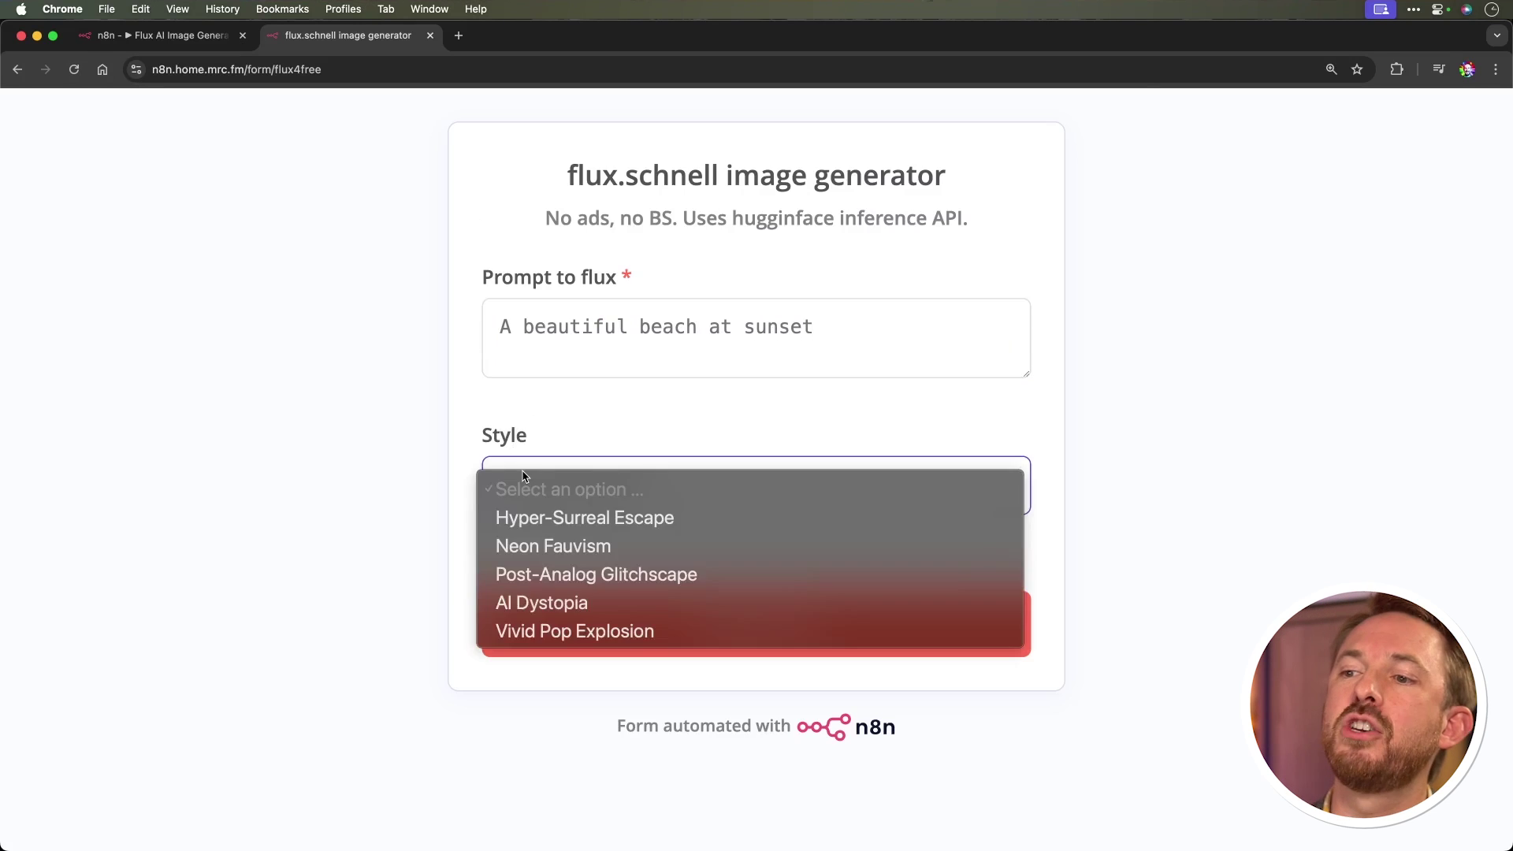
pyautogui.click(561, 599)
pyautogui.click(602, 624)
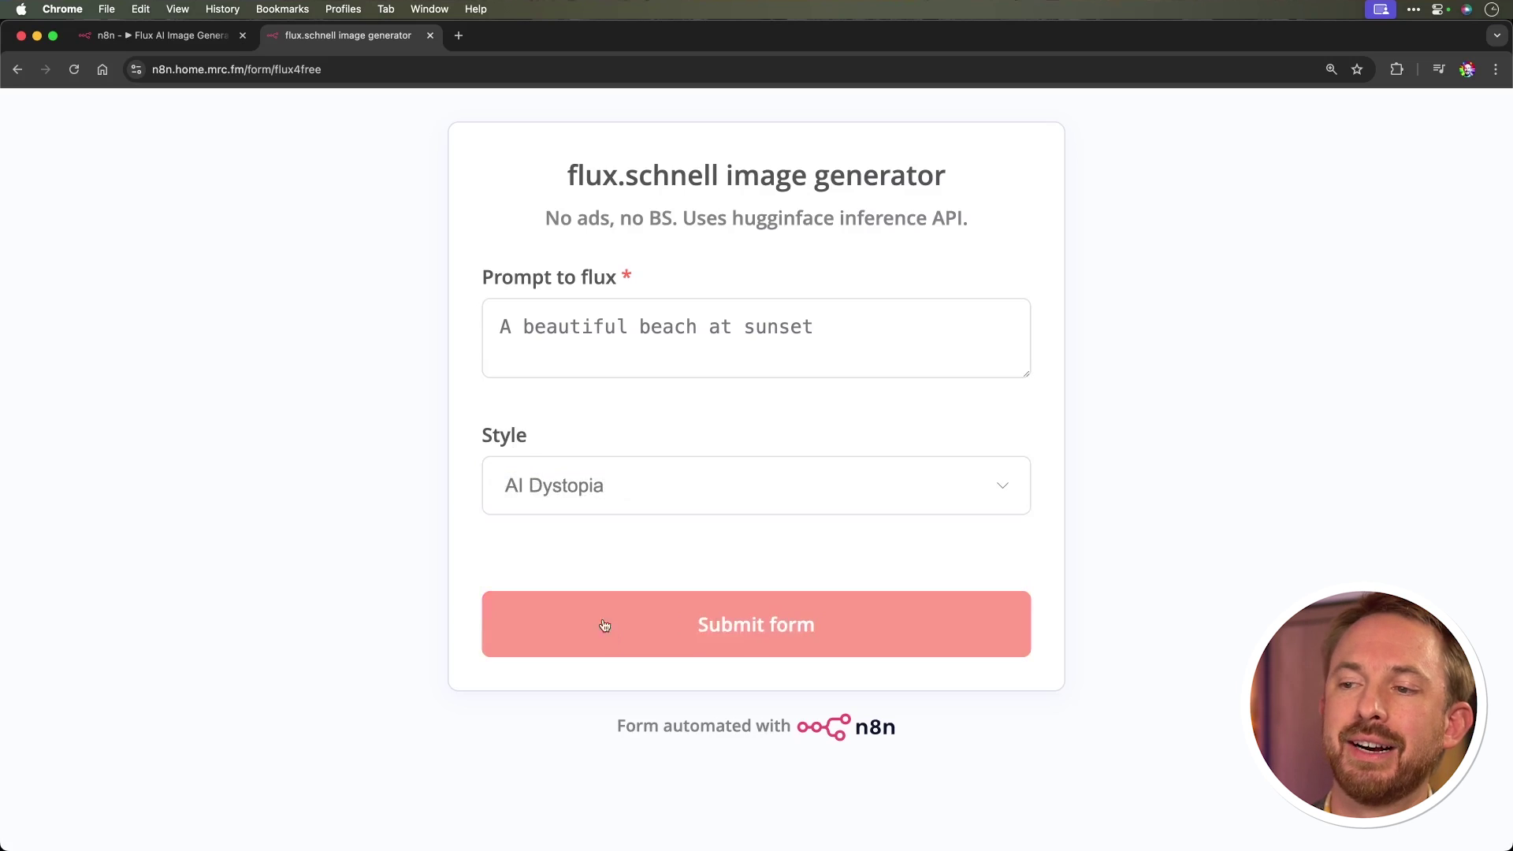